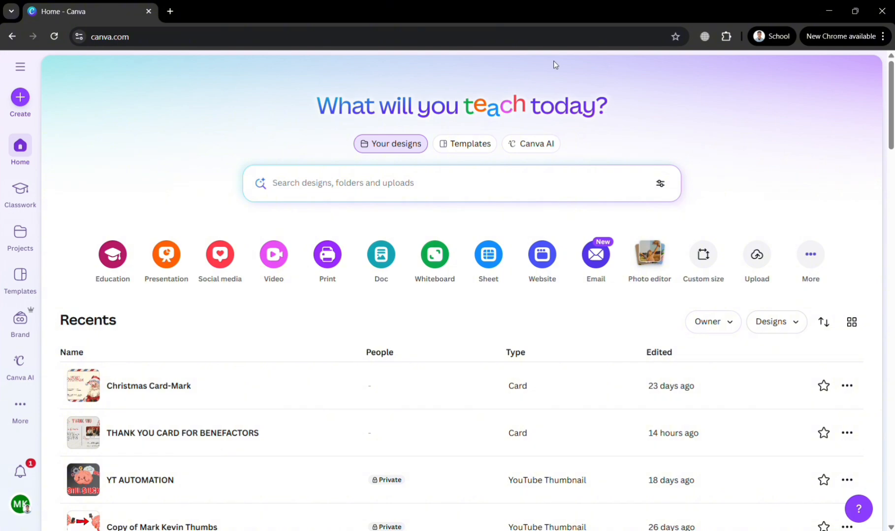
# Go from the home page through Classwork and Projects to the Templates section
pyautogui.scroll(-4, 554, 63)
pyautogui.scroll(4, 555, 64)
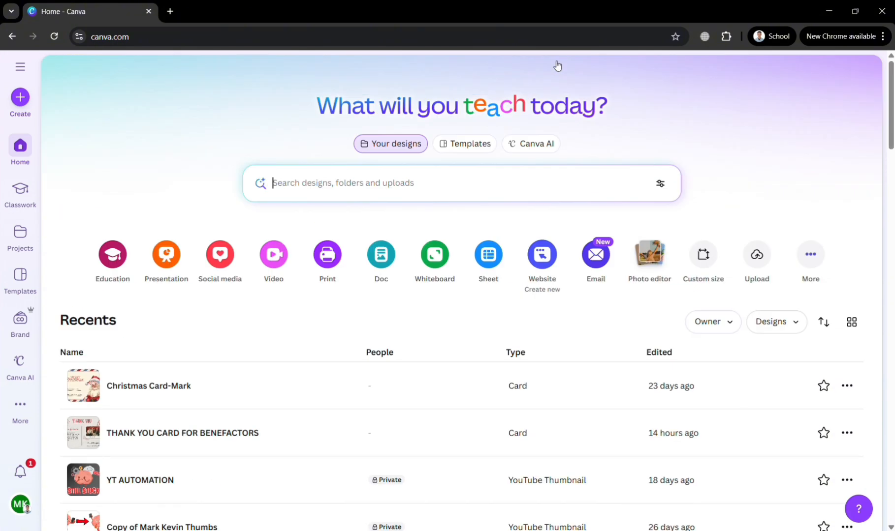
pyautogui.click(20, 66)
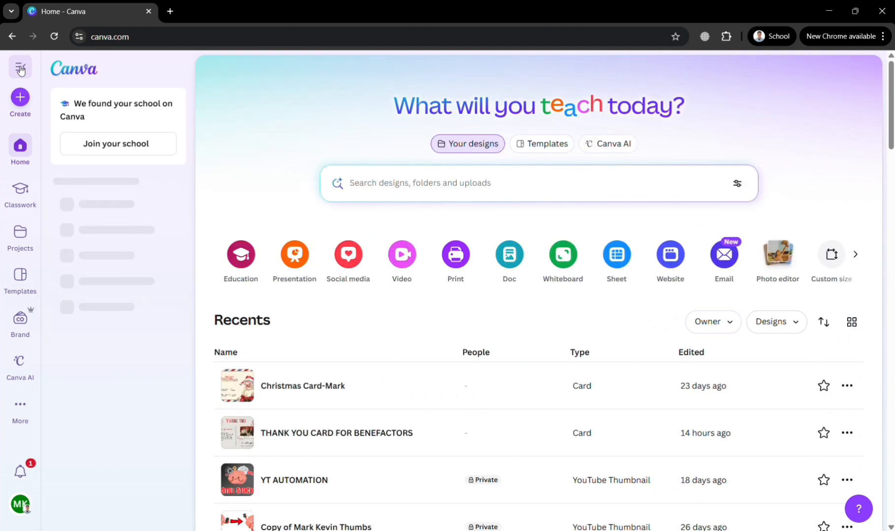
pyautogui.click(20, 196)
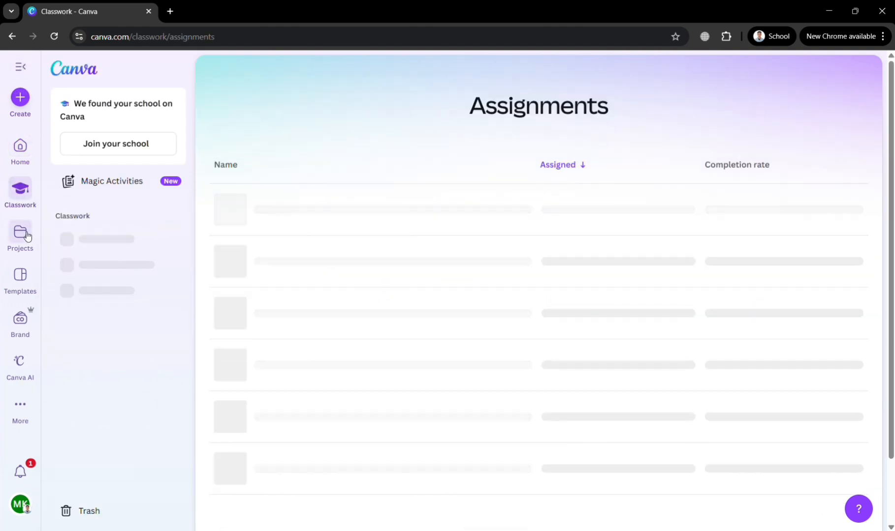
pyautogui.click(20, 234)
pyautogui.click(27, 290)
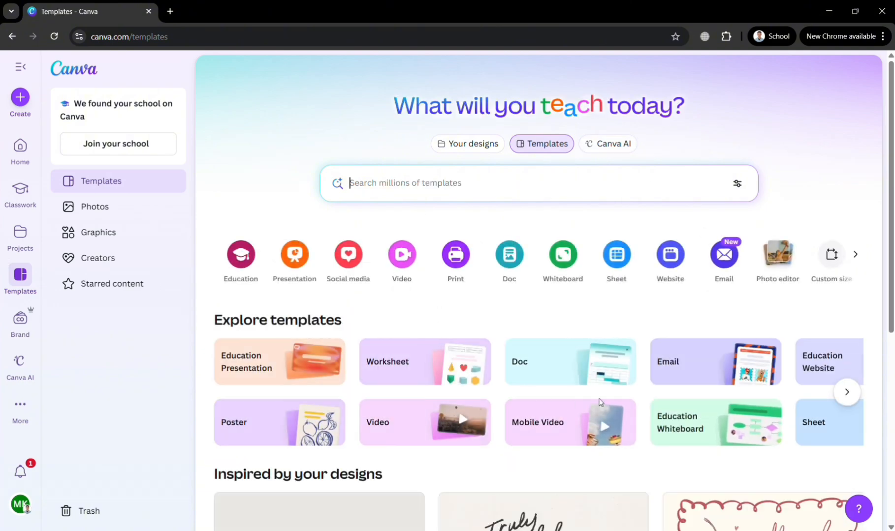
# Browse down the Templates page, return to the top, and focus the template search box
pyautogui.scroll(-4, 602, 409)
pyautogui.scroll(-2, 602, 404)
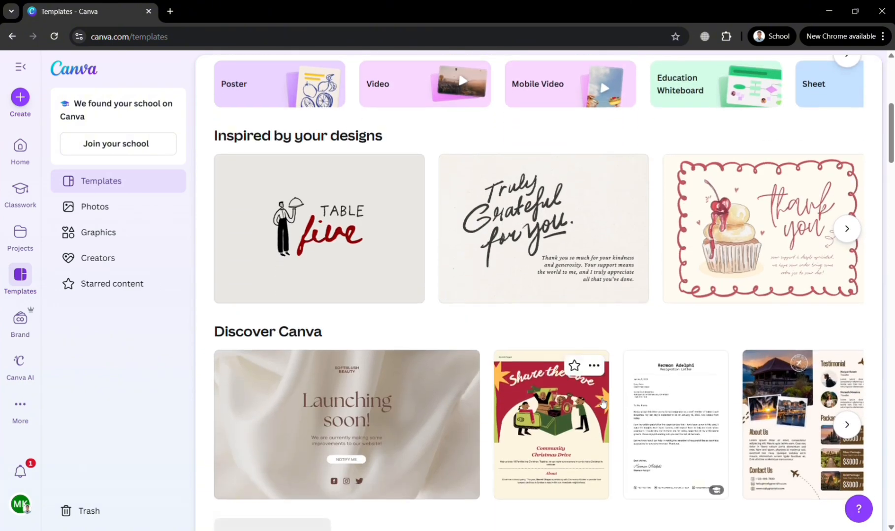
pyautogui.scroll(-2, 602, 404)
pyautogui.scroll(-6, 603, 403)
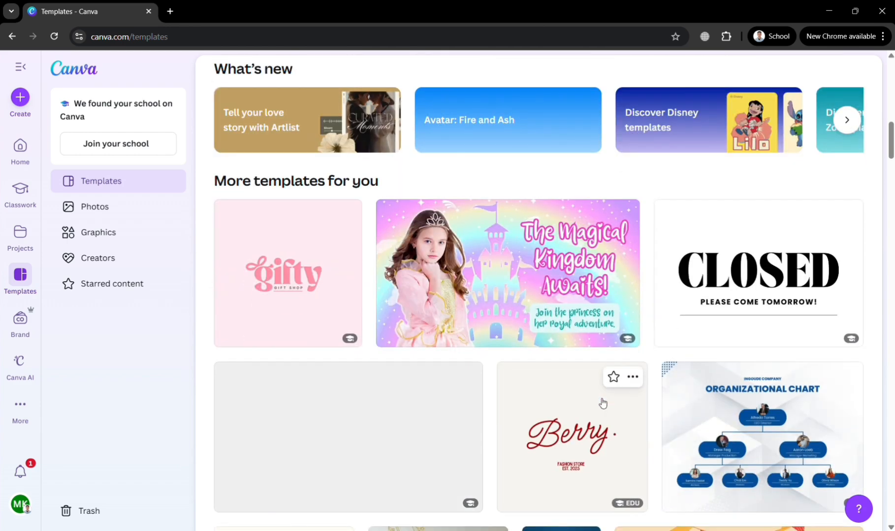
pyautogui.scroll(12, 602, 404)
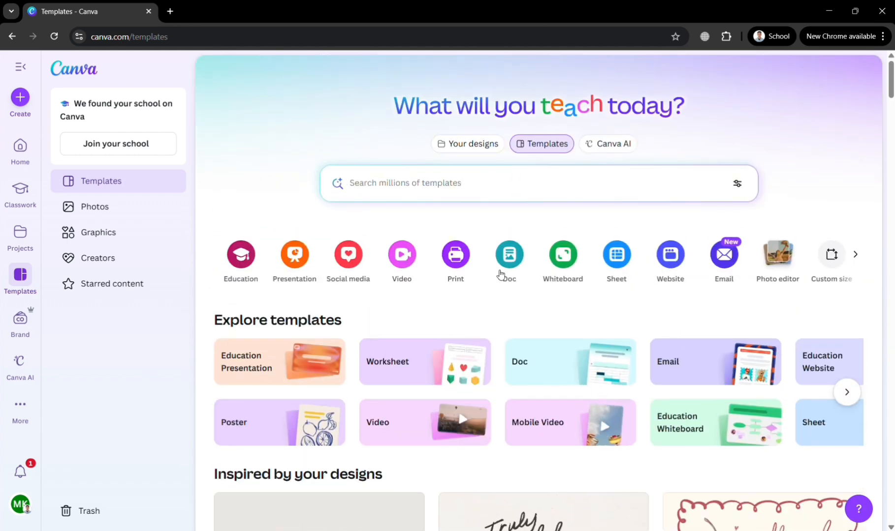
pyautogui.click(557, 195)
# Search templates for 'email banner' and scan the results
pyautogui.write('em')
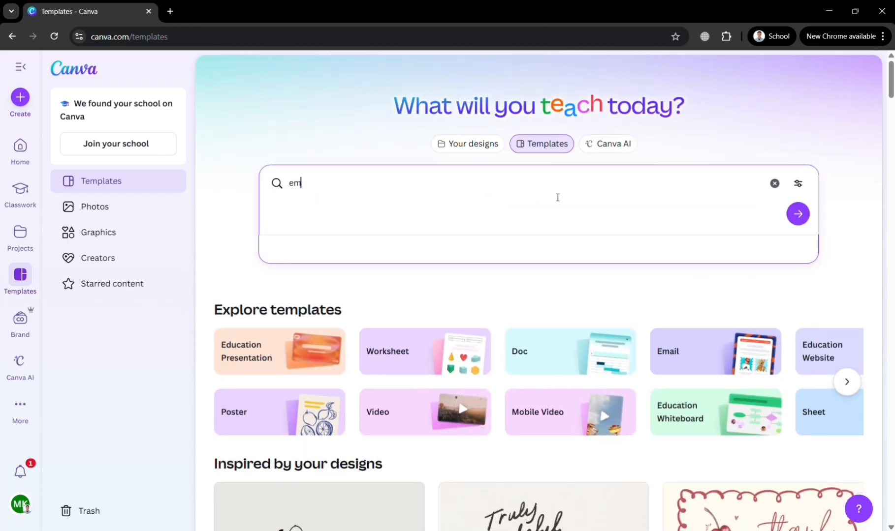
pyautogui.write('ail banner')
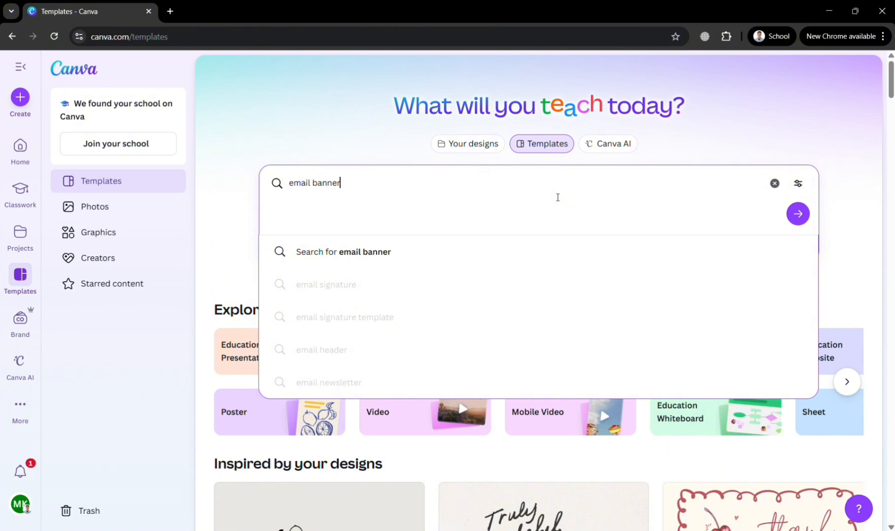
pyautogui.press('Return')
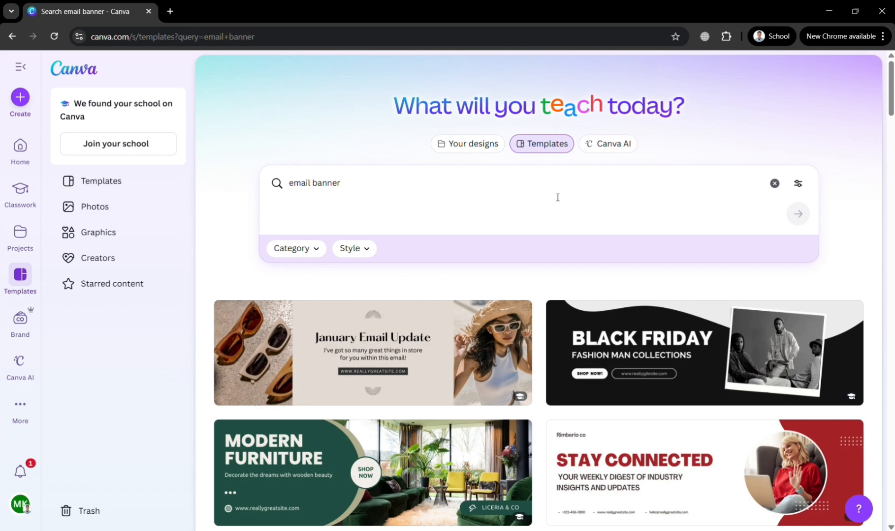
pyautogui.scroll(-4, 557, 197)
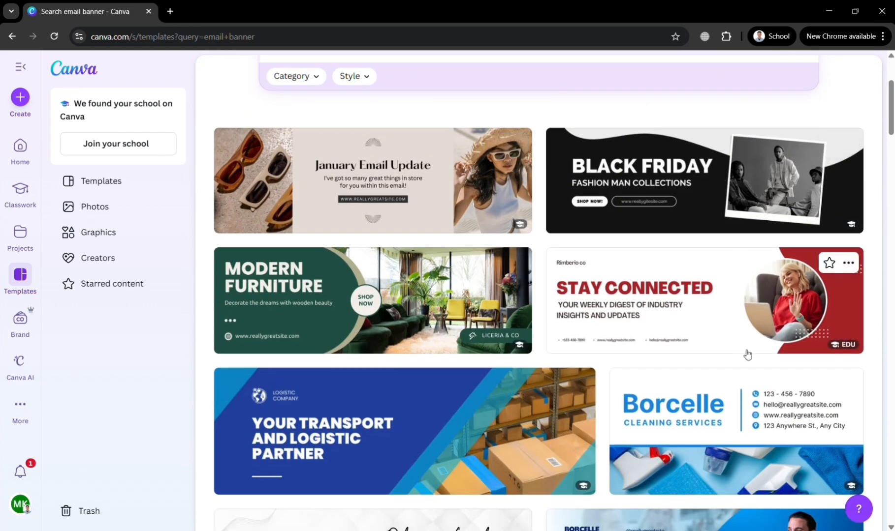
pyautogui.scroll(-2, 599, 449)
pyautogui.scroll(5, 600, 450)
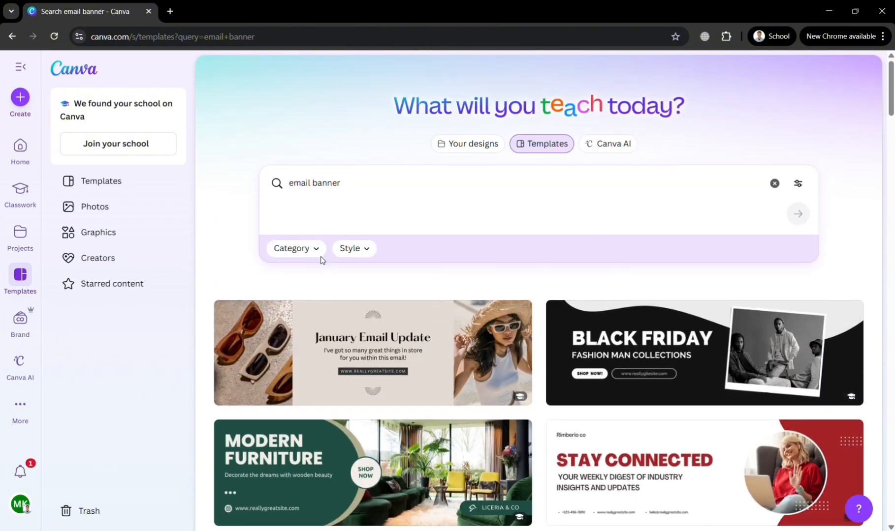
# Look through the Category and Style filters without changing them, then browse the banners
pyautogui.click(321, 260)
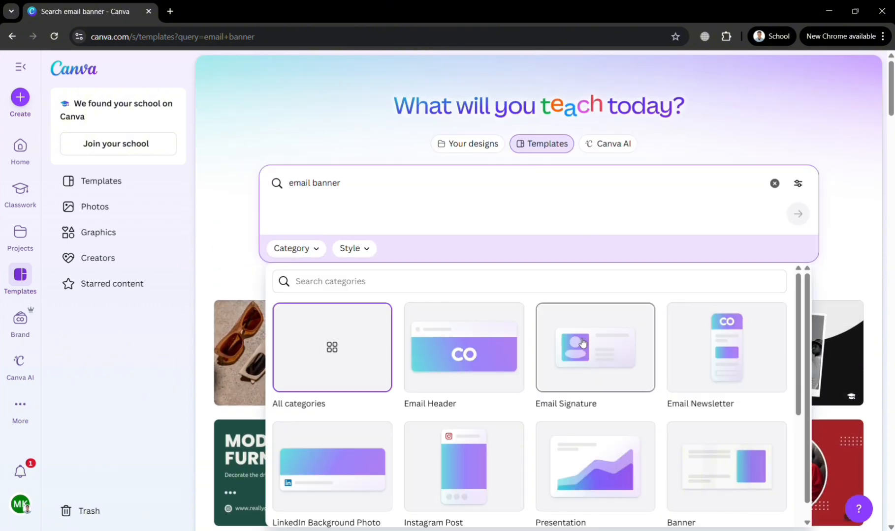
pyautogui.click(355, 250)
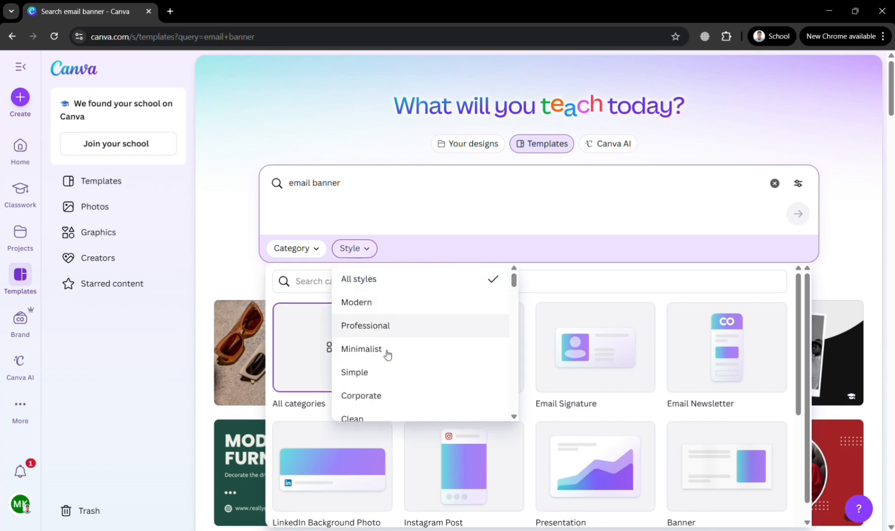
pyautogui.click(206, 260)
pyautogui.scroll(-15, 518, 420)
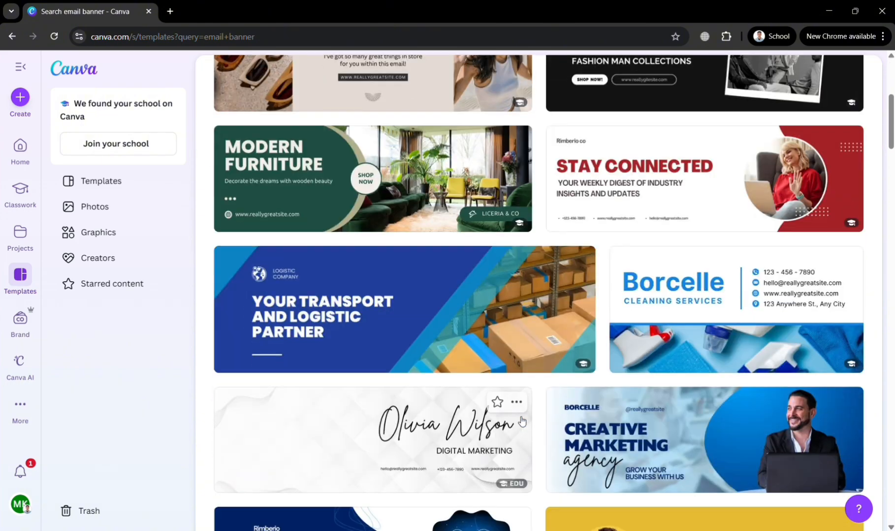
pyautogui.scroll(-4, 518, 420)
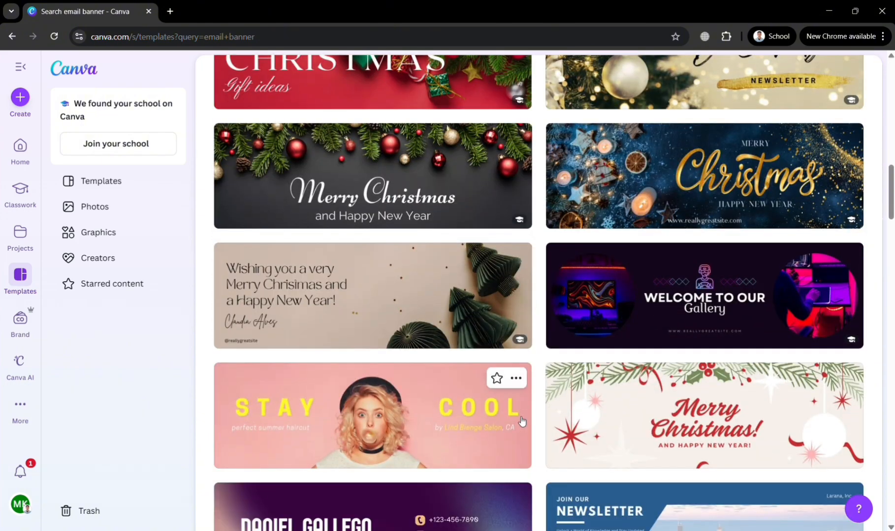
pyautogui.scroll(20, 521, 421)
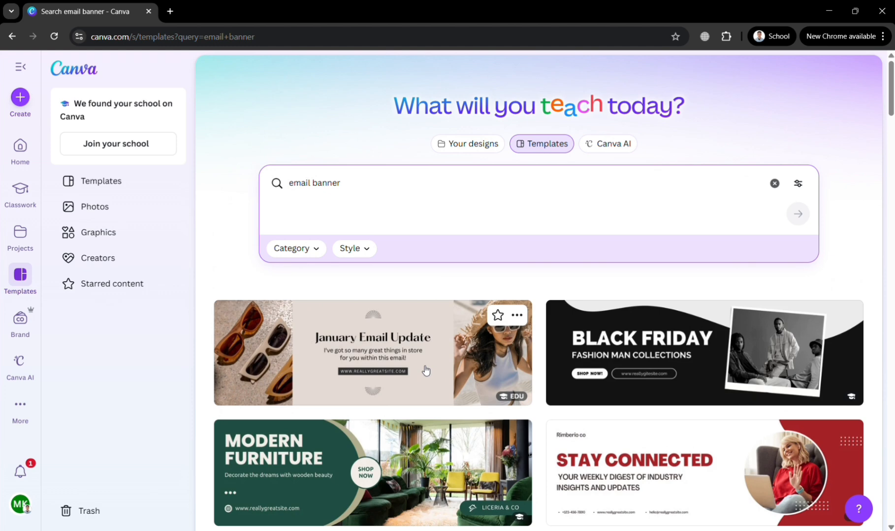
# Start a new design from the 'Beige Earthy Aesthetic Sunglasses Brand Email Banner' template in a new editor tab
pyautogui.click(423, 367)
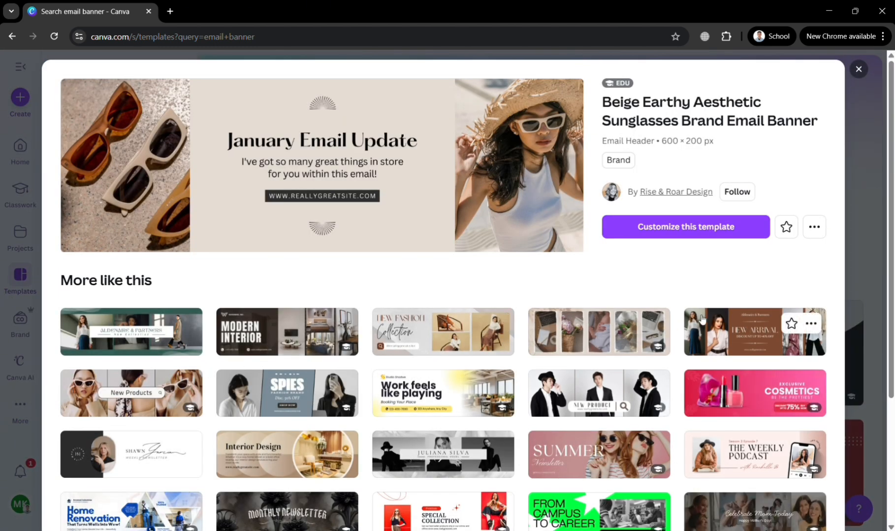
pyautogui.click(739, 232)
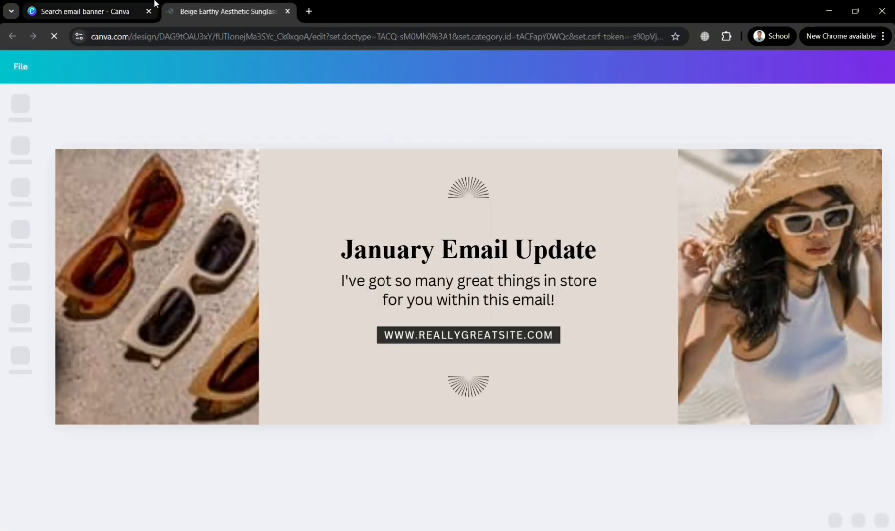
pyautogui.click(130, 11)
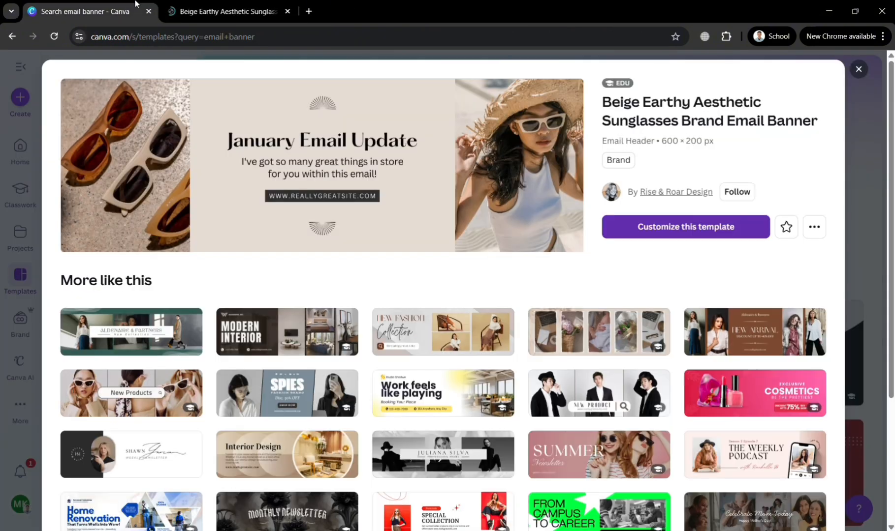
pyautogui.click(247, 4)
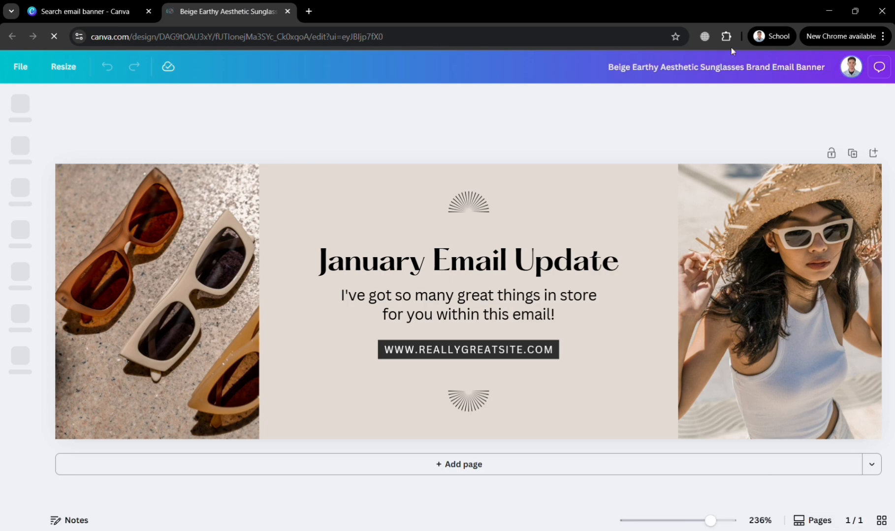
# Replace the 'January Email Update' heading text with 'PROMO THIS 2026'
pyautogui.click(463, 260)
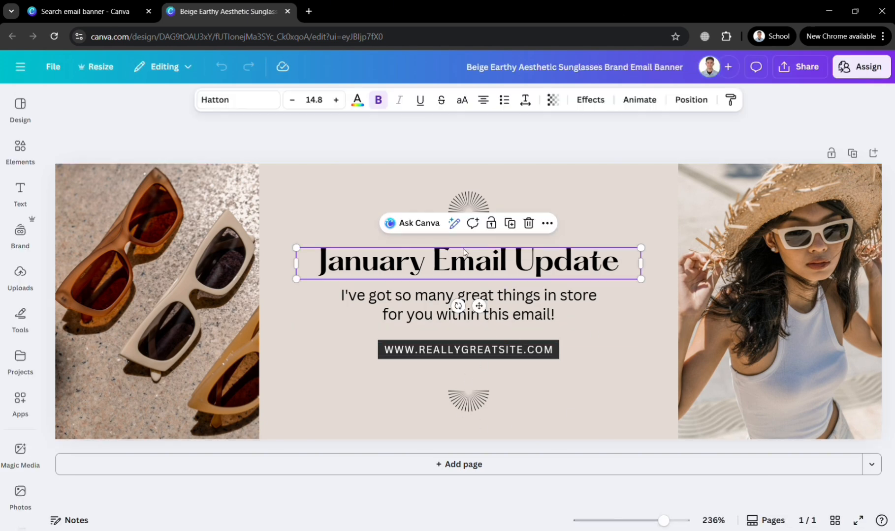
pyautogui.click(143, 240)
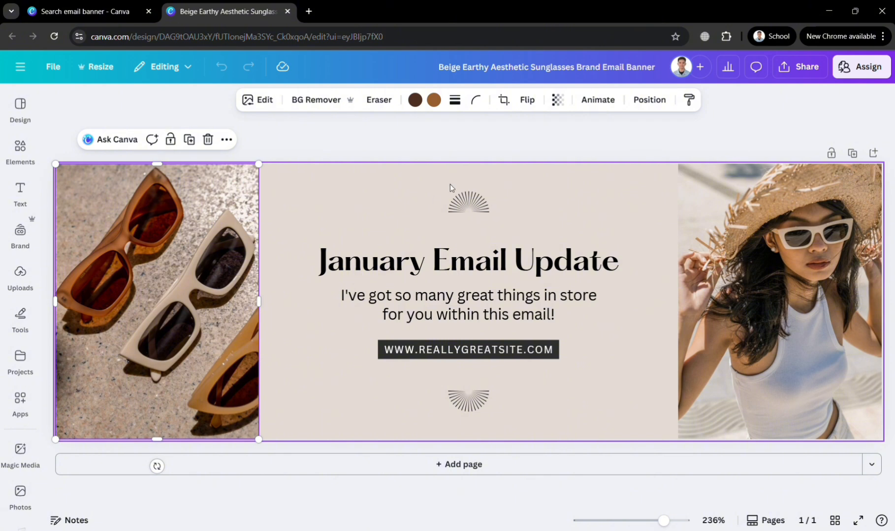
pyautogui.click(468, 202)
pyautogui.click(471, 256)
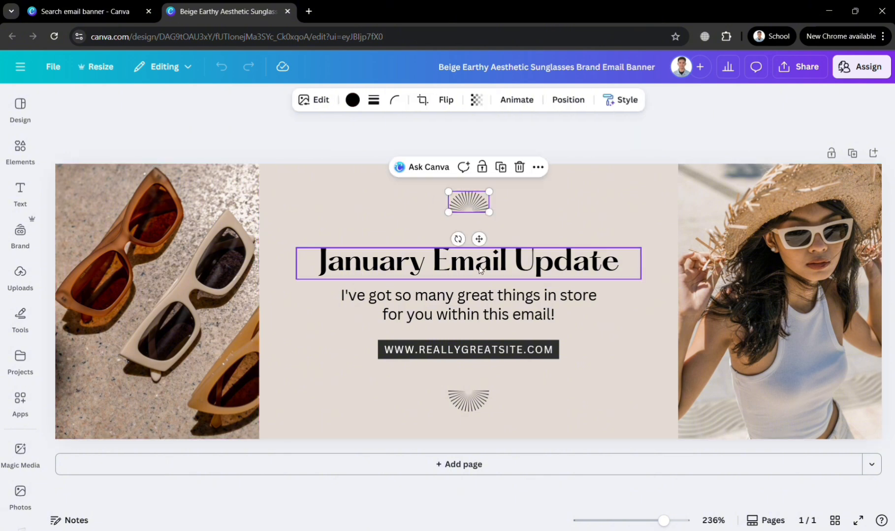
pyautogui.click(482, 271)
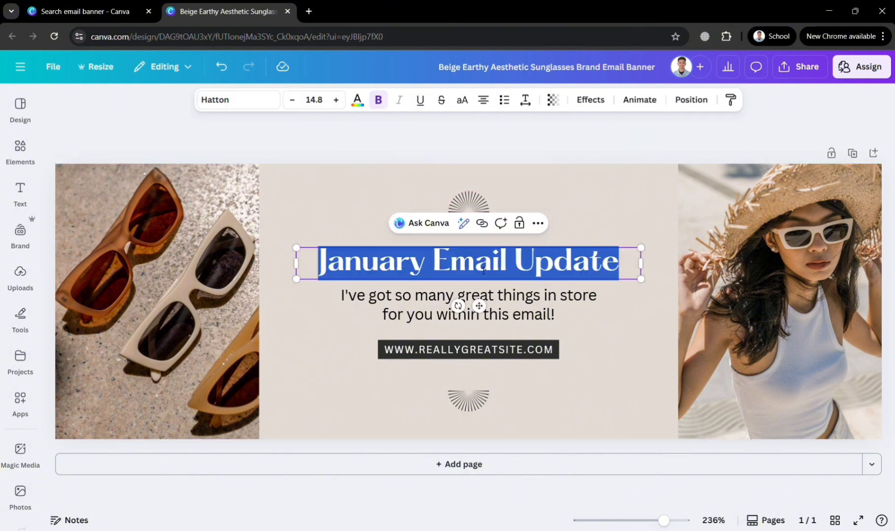
pyautogui.write('PROMO')
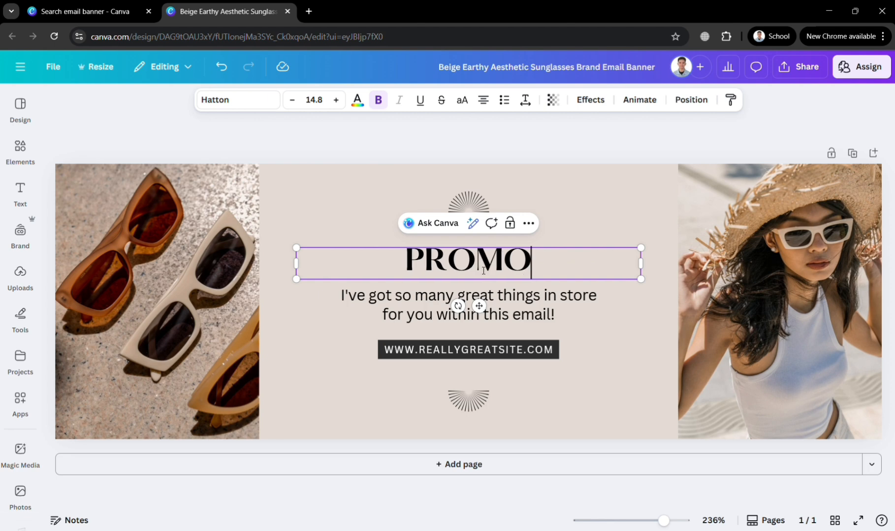
pyautogui.write(' THIS 2026')
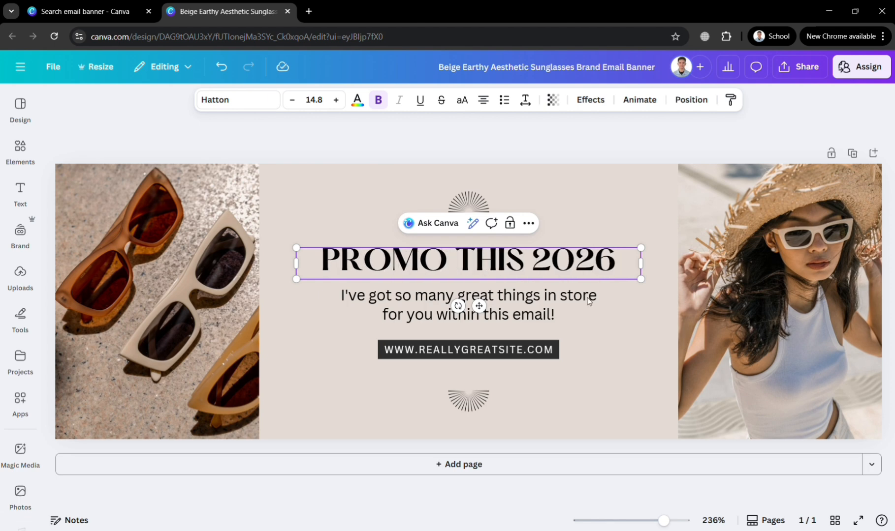
pyautogui.click(563, 313)
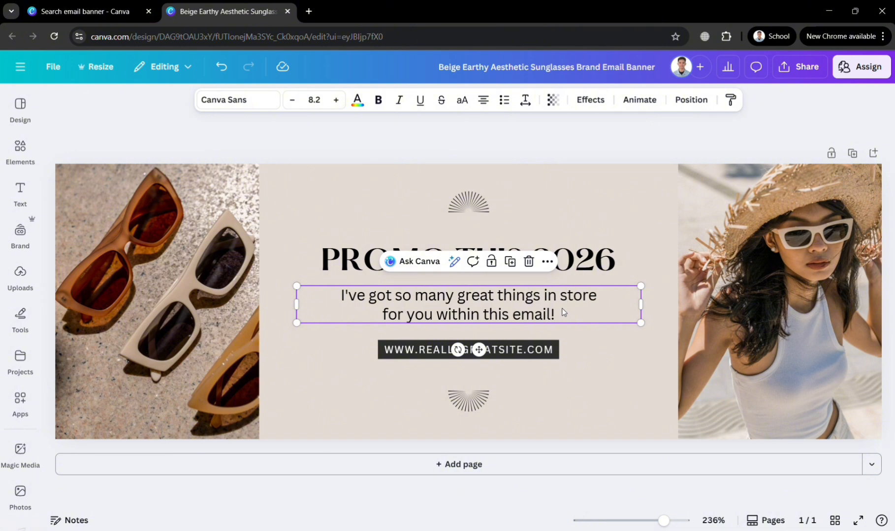
pyautogui.click(567, 365)
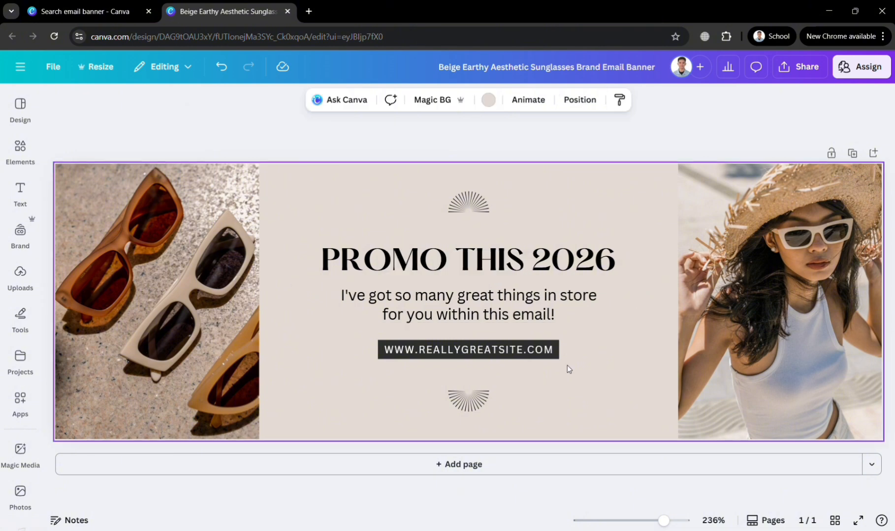
pyautogui.click(533, 354)
pyautogui.click(535, 352)
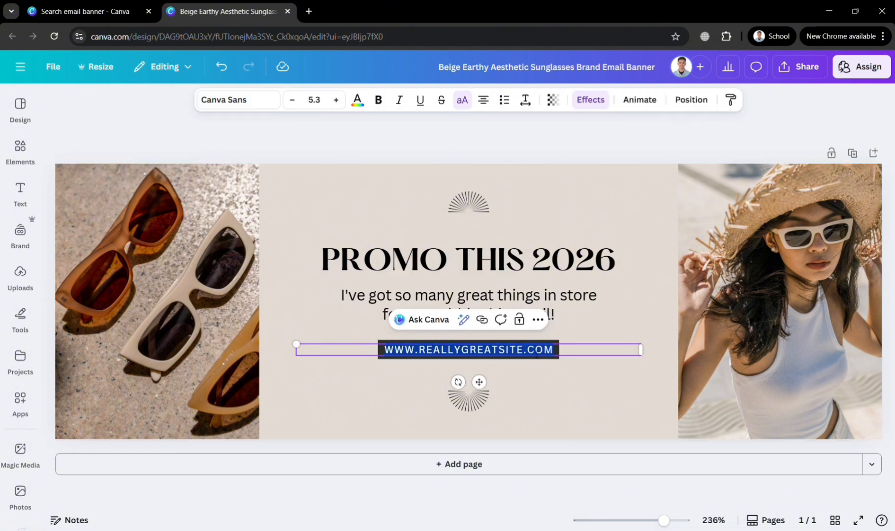
pyautogui.write('WWW.S')
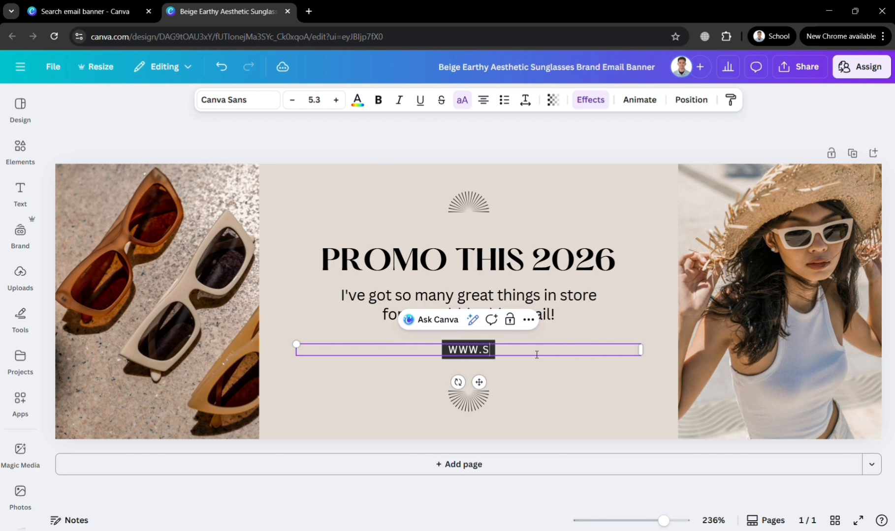
pyautogui.write('TORE')
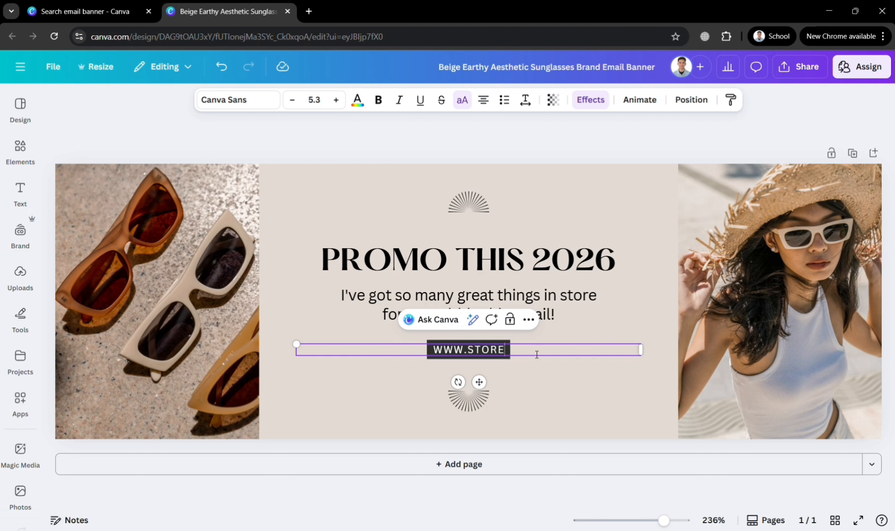
pyautogui.write('123.COM')
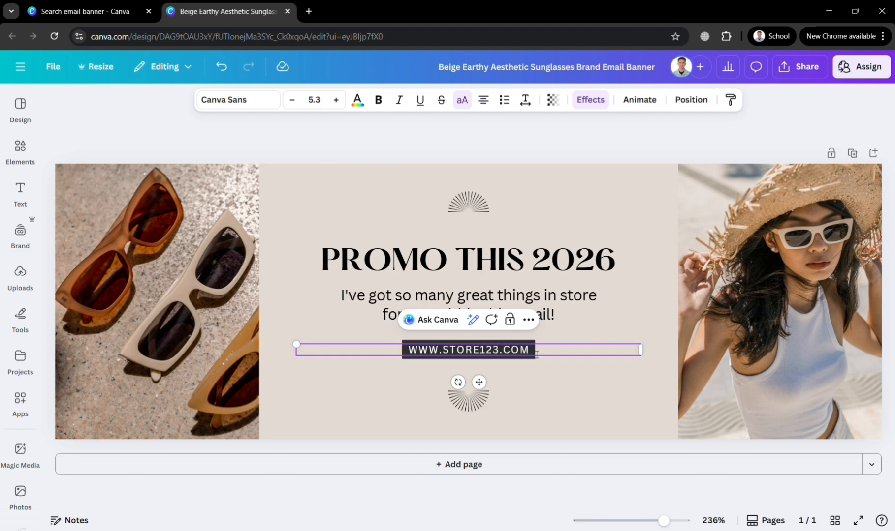
# Try silver, purple-yellow, pink, teal gradients, then settle on a grey gradient page background
pyautogui.click(584, 399)
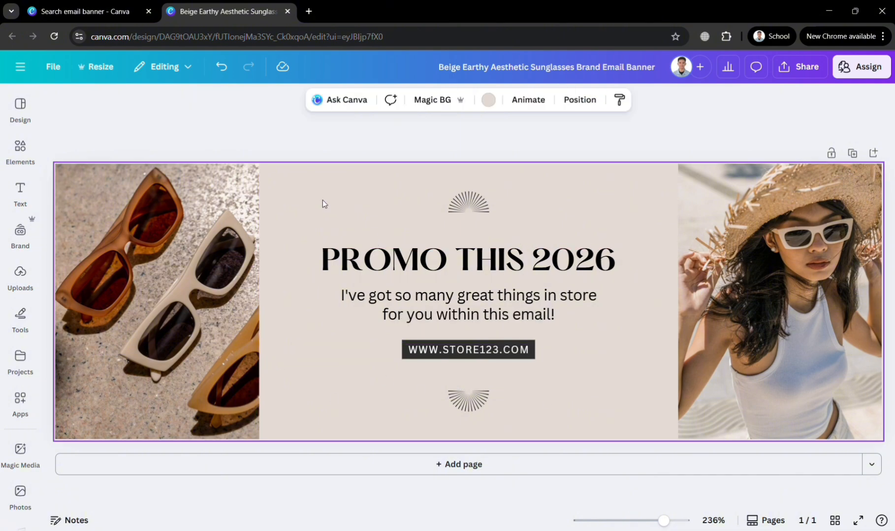
pyautogui.click(488, 100)
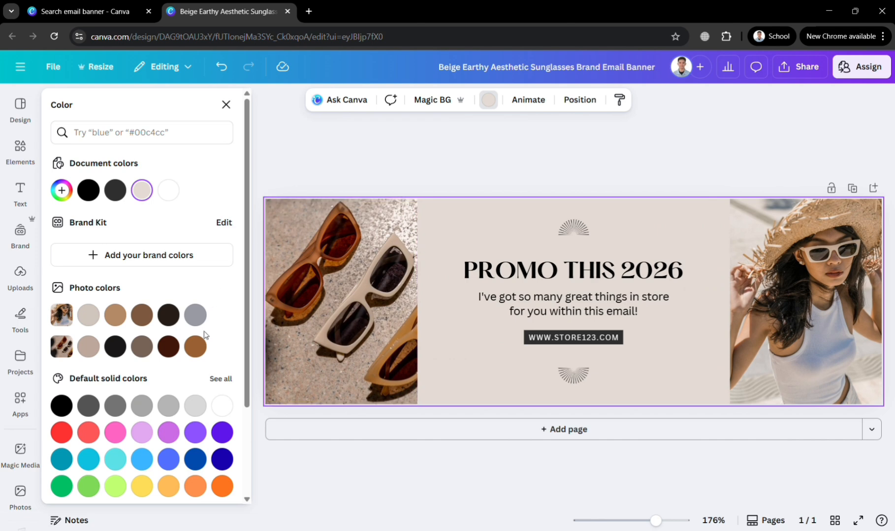
pyautogui.scroll(-3, 194, 458)
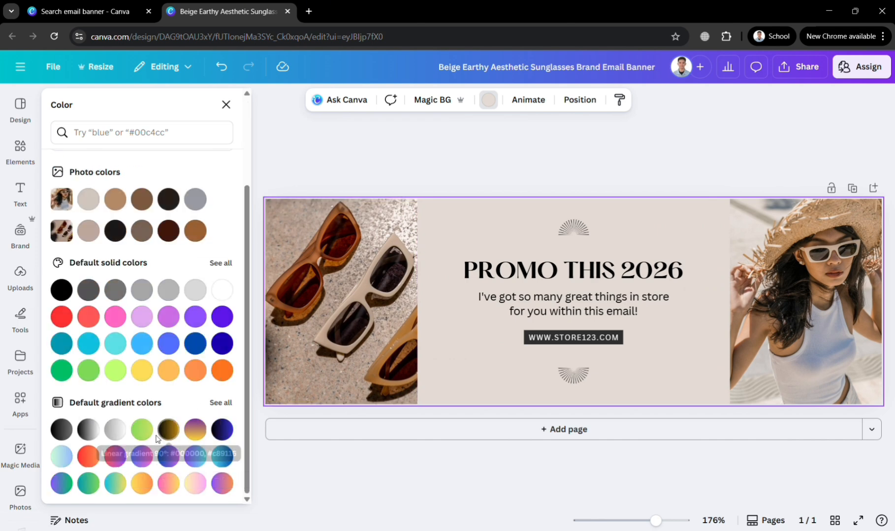
pyautogui.click(114, 430)
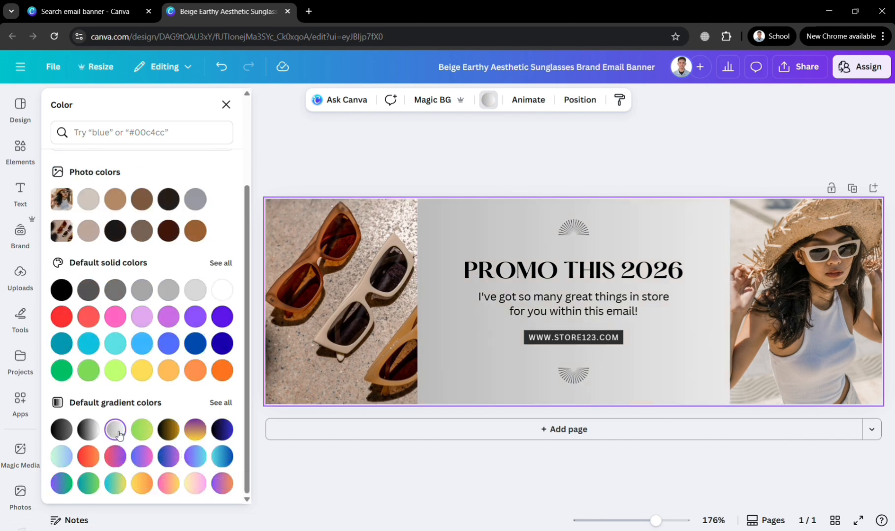
pyautogui.click(188, 436)
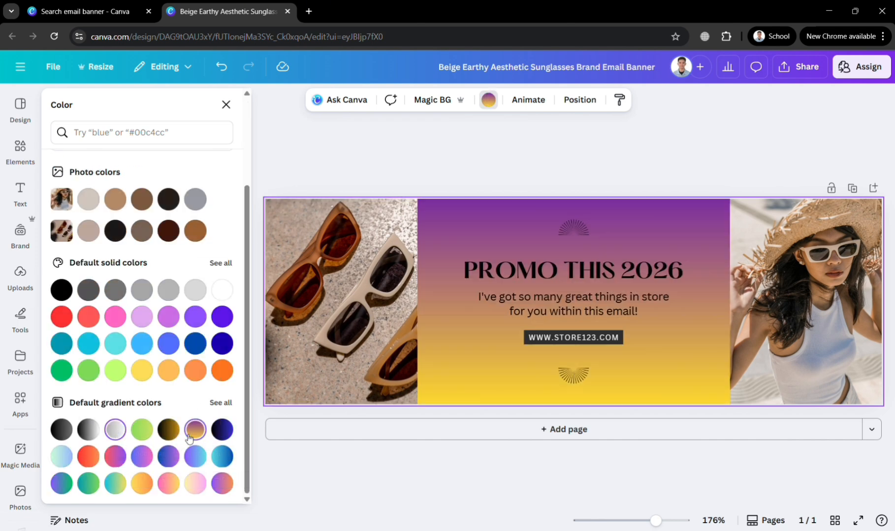
pyautogui.click(196, 487)
pyautogui.click(83, 482)
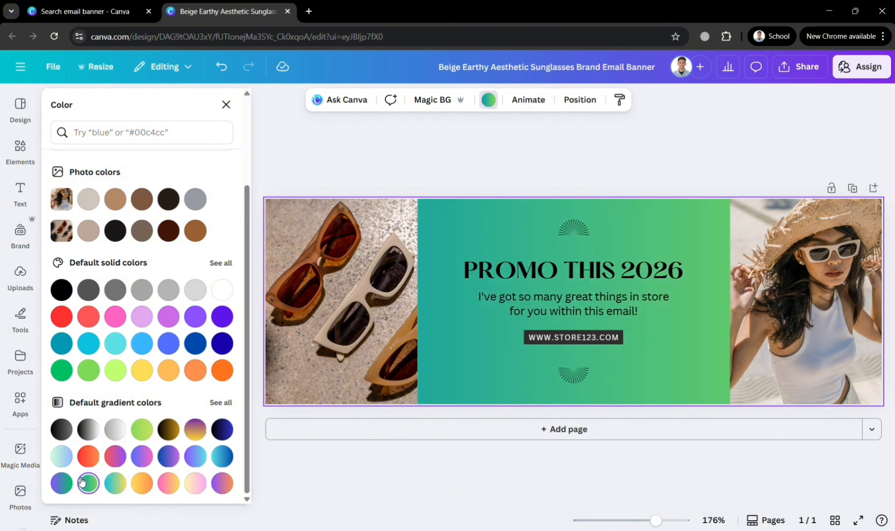
pyautogui.click(225, 457)
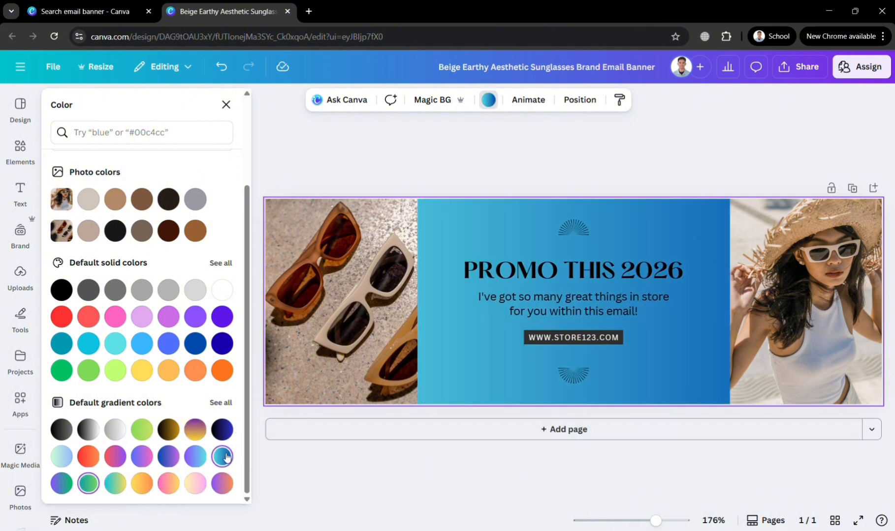
pyautogui.click(96, 433)
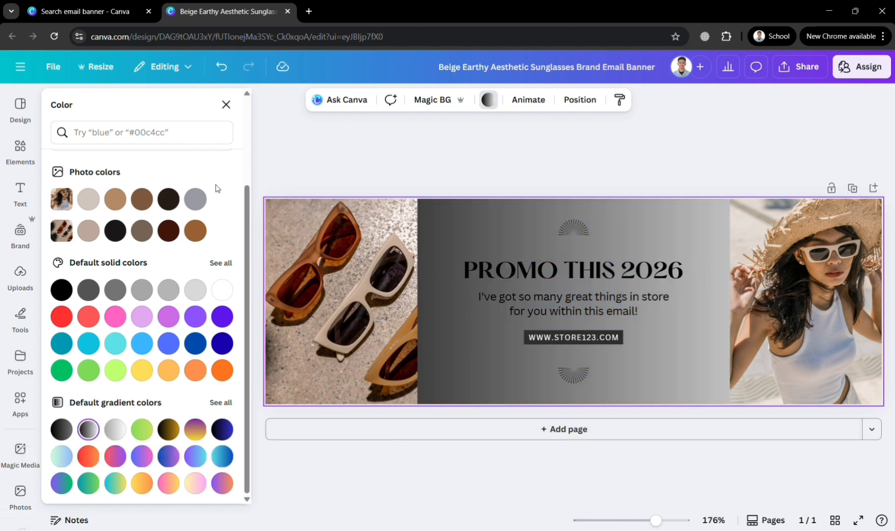
pyautogui.click(328, 257)
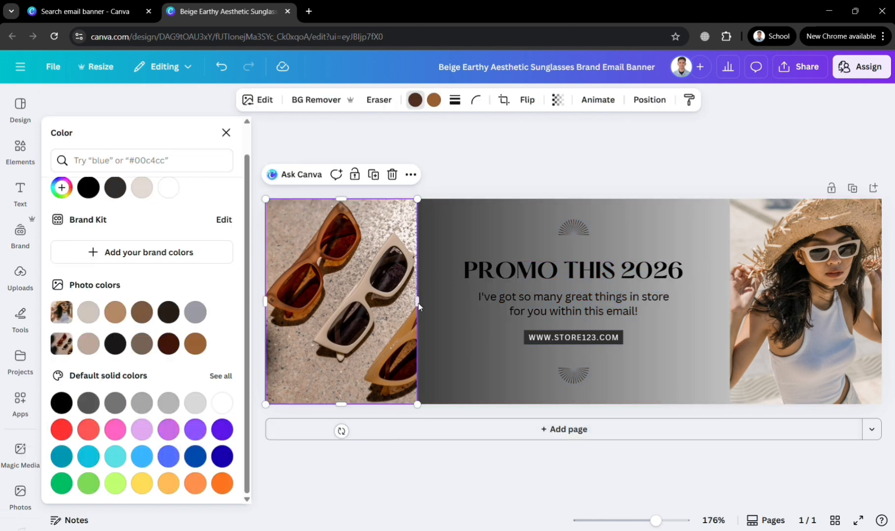
# Search Elements for 'iPHONE' and filter the results to photos only
pyautogui.click(21, 153)
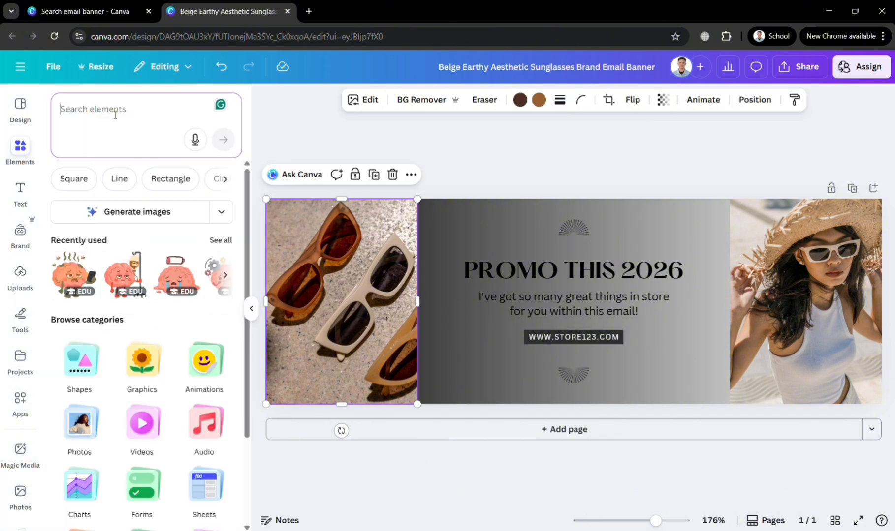
pyautogui.write('iPHONE')
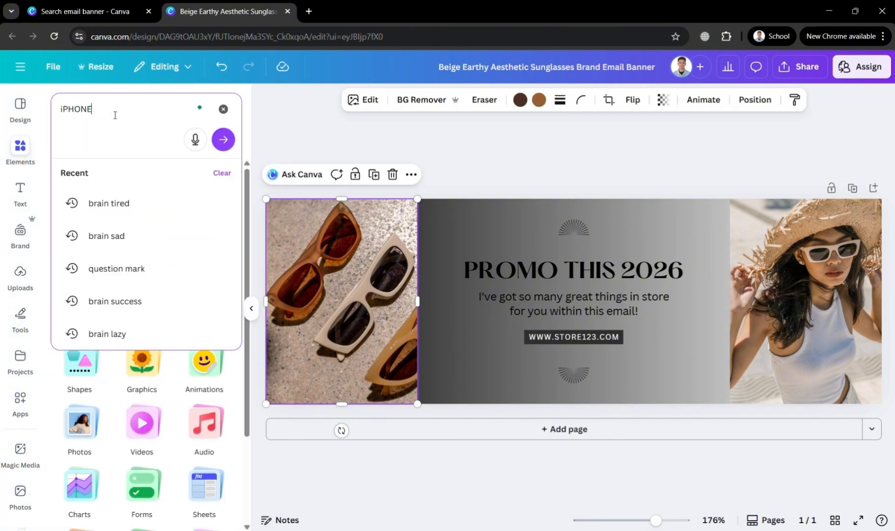
pyautogui.press('Return')
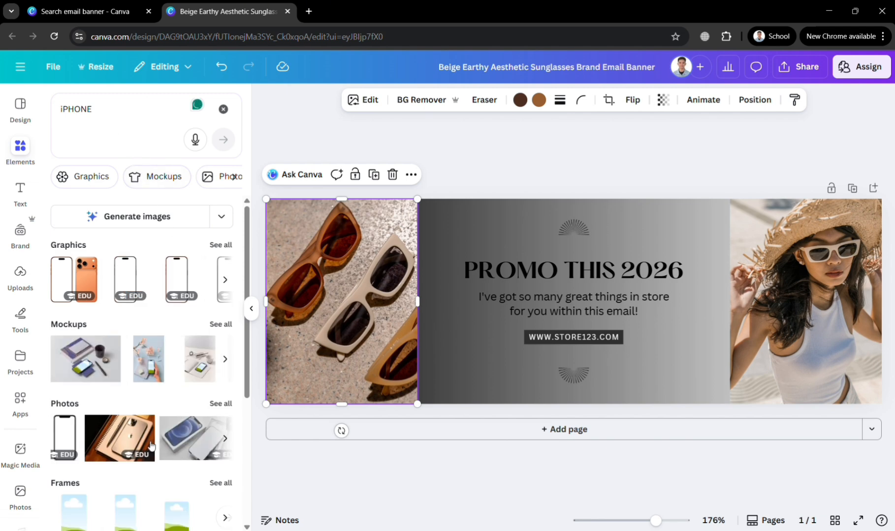
pyautogui.moveTo(175, 442)
pyautogui.mouseDown()
pyautogui.moveTo(292, 367)
pyautogui.moveTo(183, 435)
pyautogui.mouseUp()
pyautogui.click(229, 177)
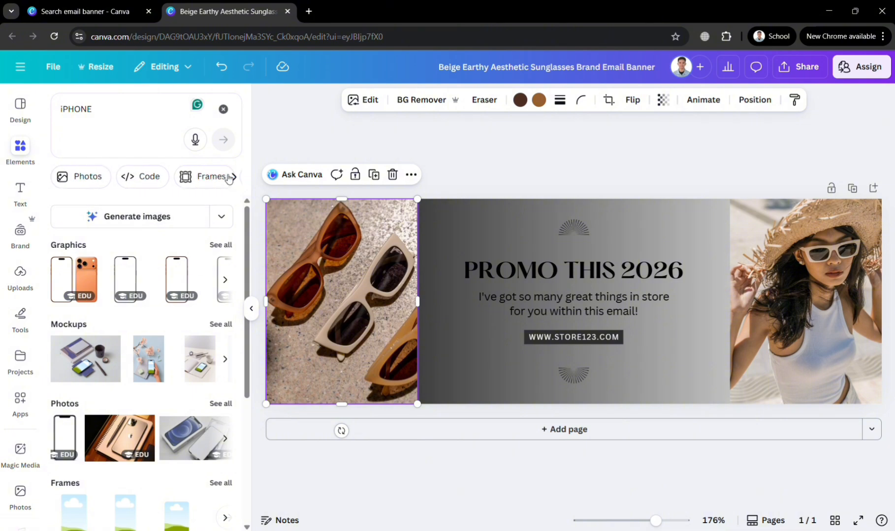
pyautogui.click(91, 177)
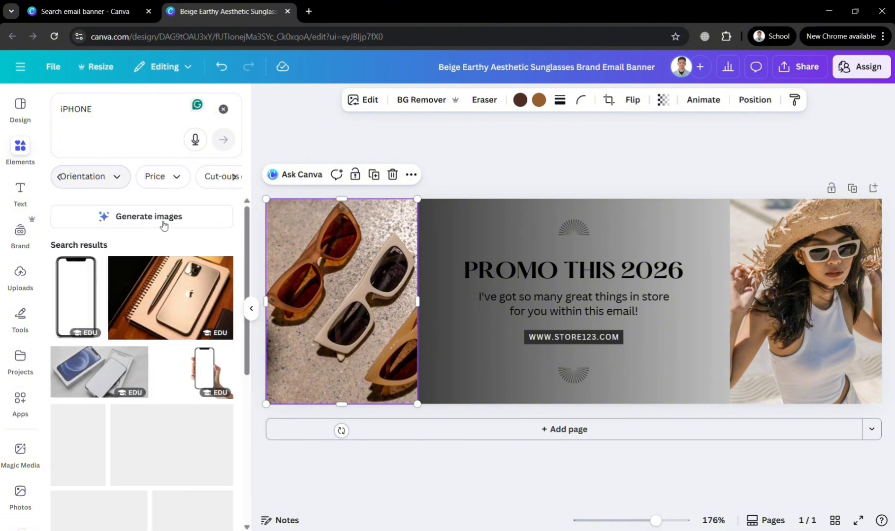
pyautogui.scroll(-5, 160, 339)
pyautogui.scroll(-3, 162, 340)
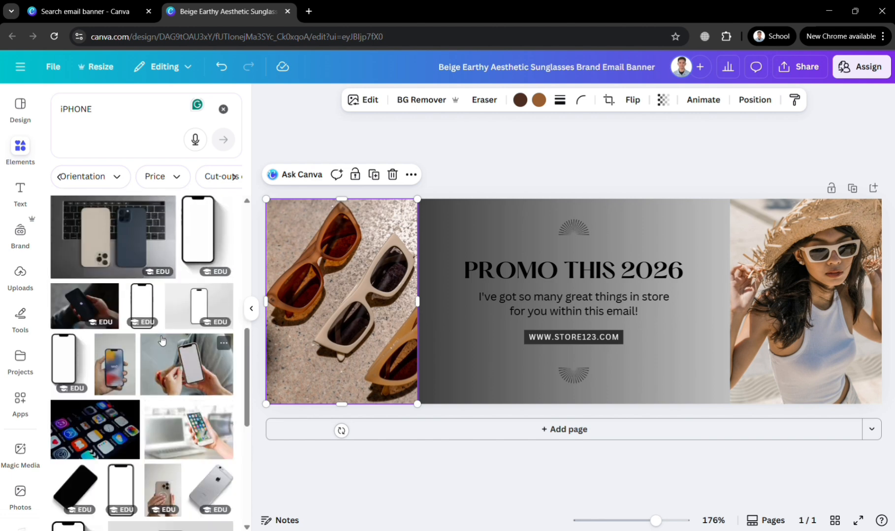
# Put the app-icons phone photo into the left frame, replacing the sunglasses photo
pyautogui.click(106, 426)
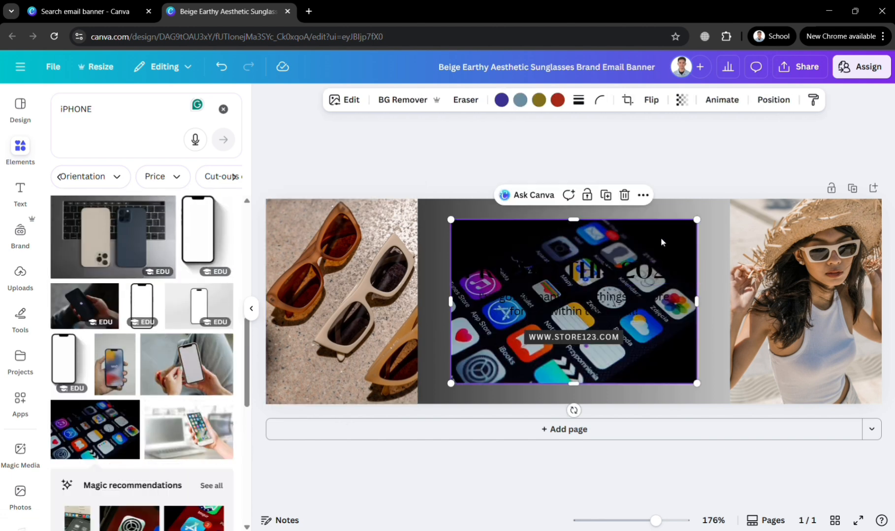
pyautogui.moveTo(661, 240); pyautogui.dragTo(350, 252)
pyautogui.hotkey('ctrl', 'z')
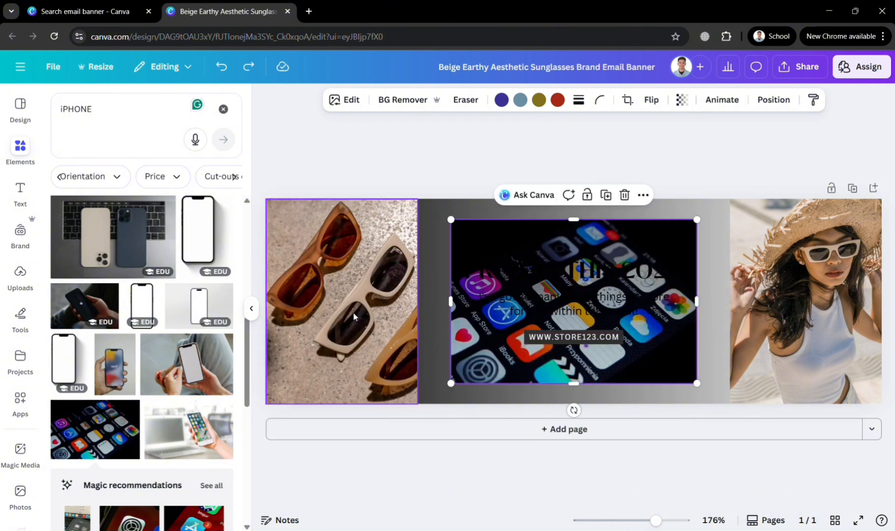
pyautogui.hotkey('ctrl', 'shift', 'z')
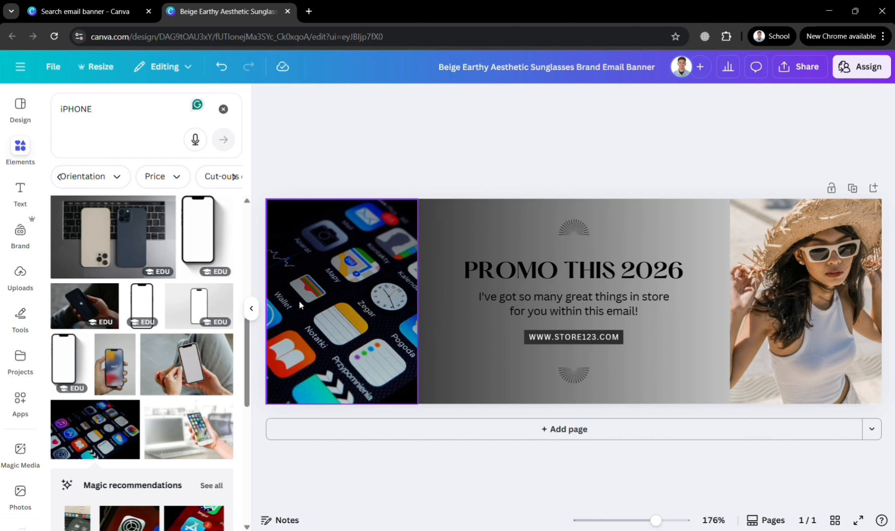
pyautogui.scroll(-10, 167, 406)
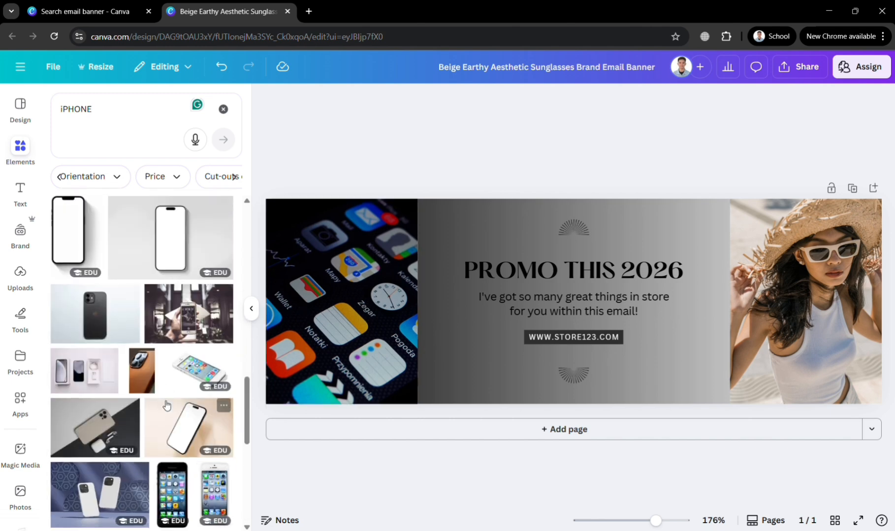
pyautogui.scroll(-5, 166, 406)
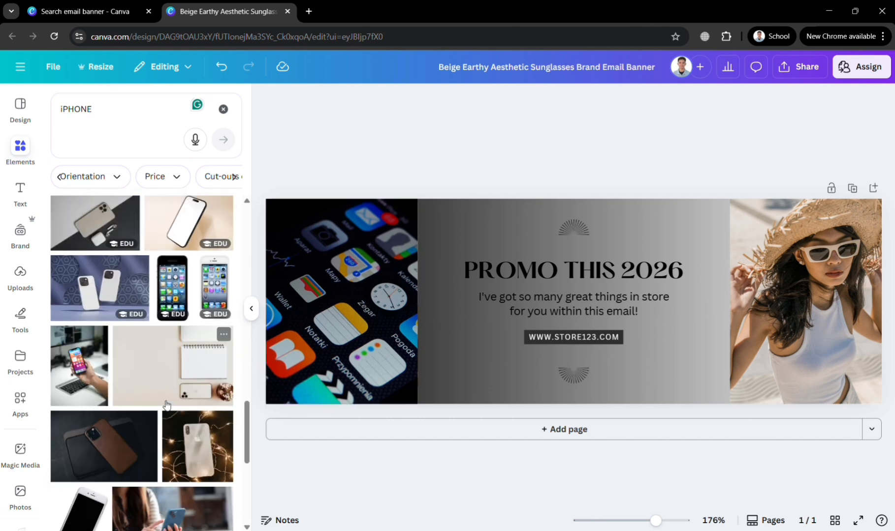
pyautogui.scroll(15, 166, 406)
pyautogui.scroll(-1, 160, 445)
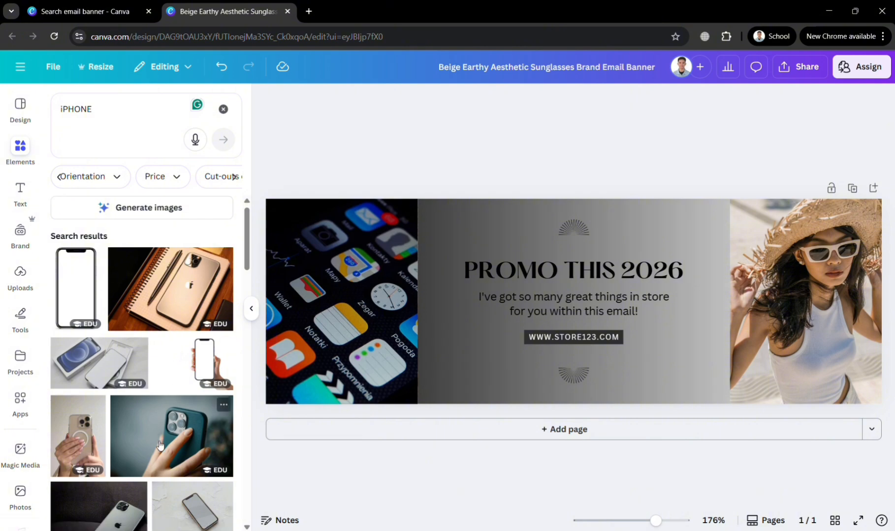
pyautogui.scroll(-5, 160, 446)
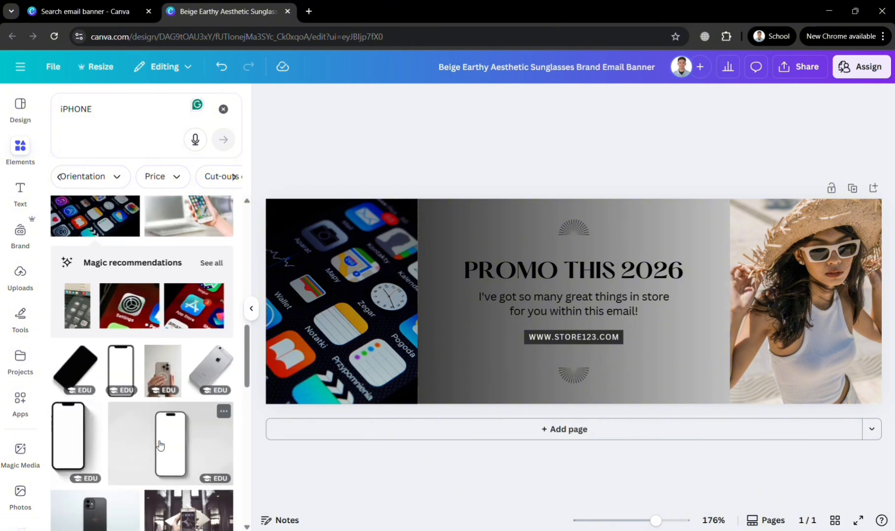
pyautogui.scroll(-3, 165, 415)
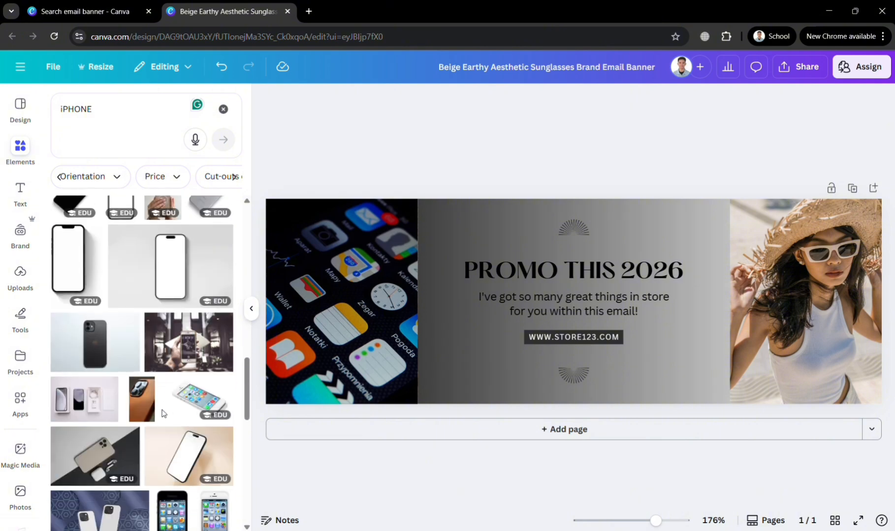
pyautogui.click(148, 110)
# Search Elements for 'gadgets' and drop the tablet-and-phones photo into the right frame
pyautogui.hotkey('ctrl', 'a')
pyautogui.write('gadgets')
pyautogui.press('Return')
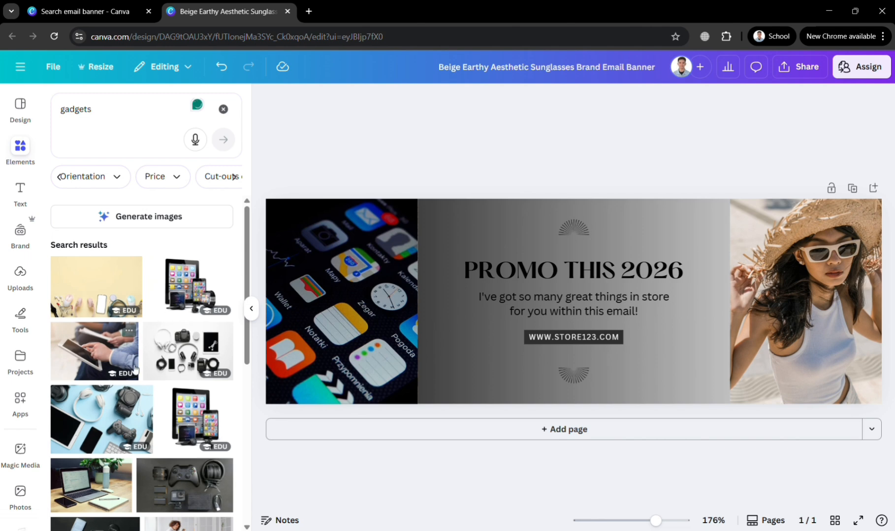
pyautogui.scroll(-3, 143, 379)
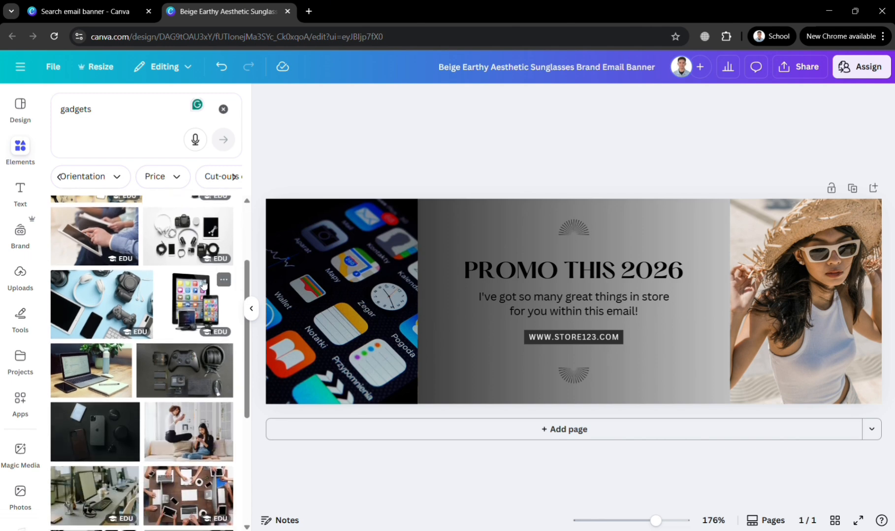
pyautogui.moveTo(200, 300); pyautogui.dragTo(751, 284)
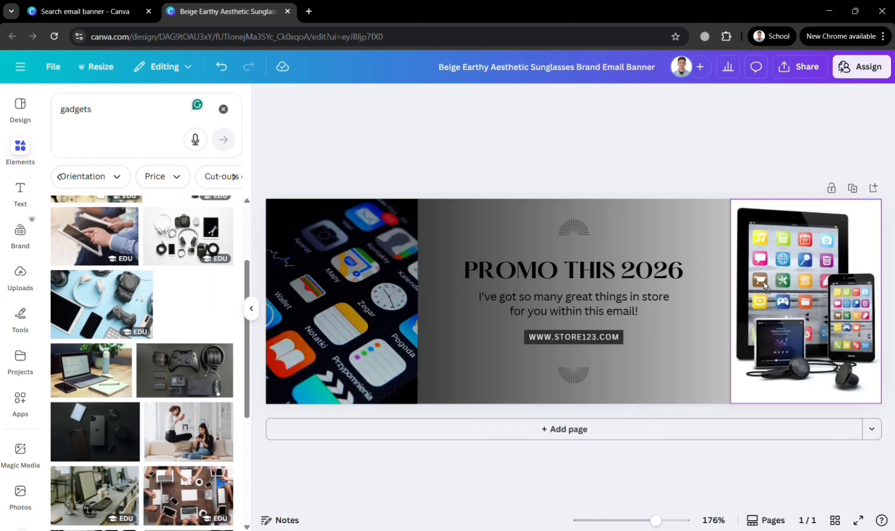
pyautogui.click(686, 275)
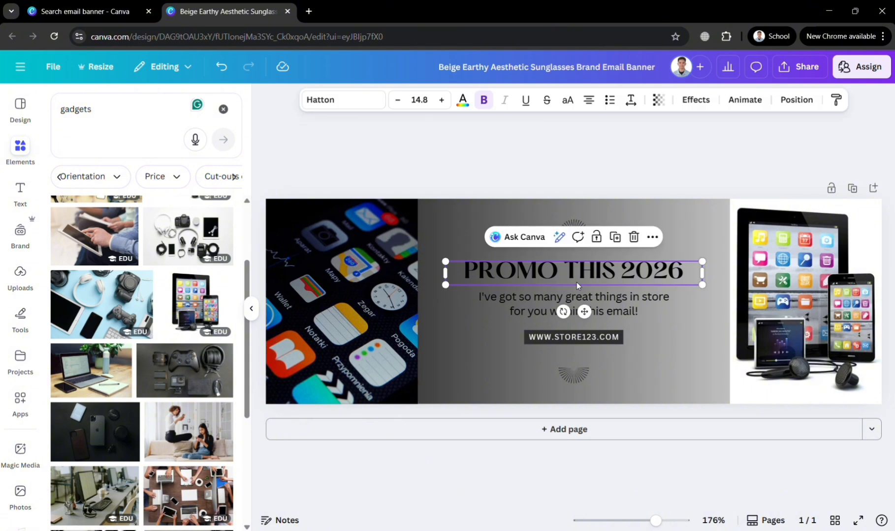
pyautogui.click(665, 350)
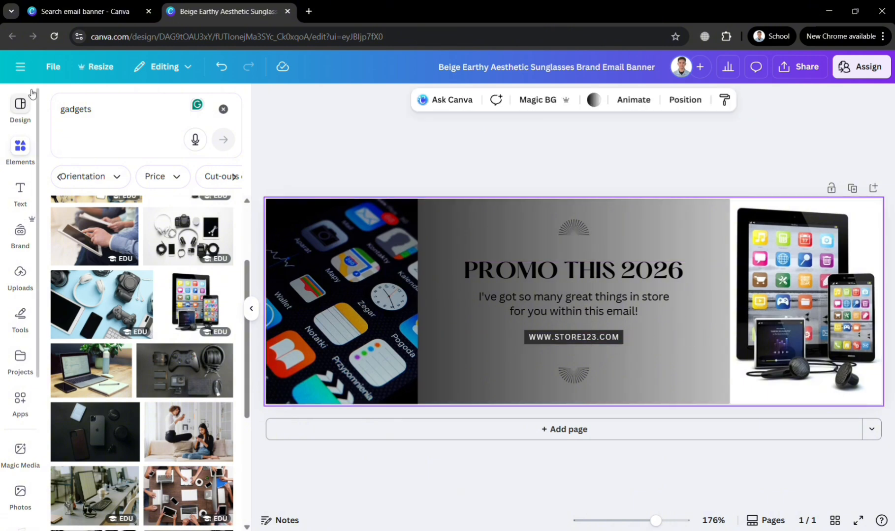
# Try the Roxborough, Arsenal and HK Grotesk style combinations on the banner
pyautogui.click(22, 112)
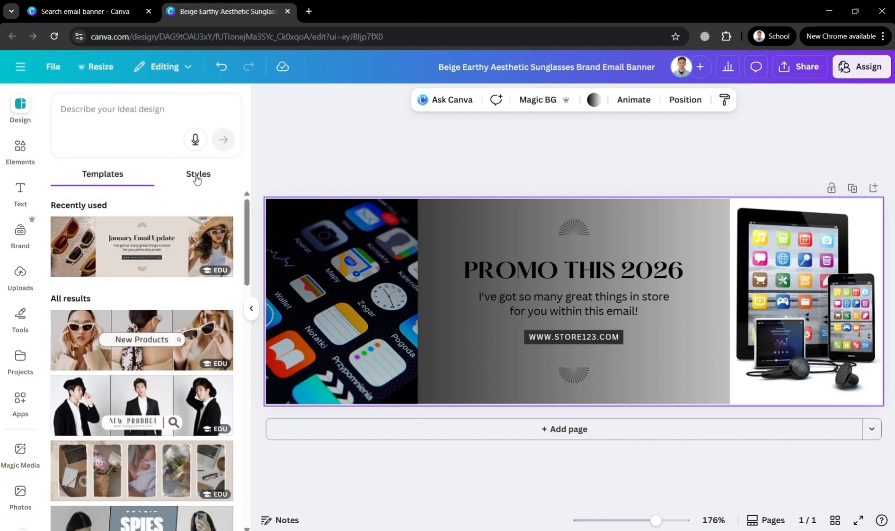
pyautogui.scroll(-3, 173, 448)
pyautogui.scroll(-5, 174, 448)
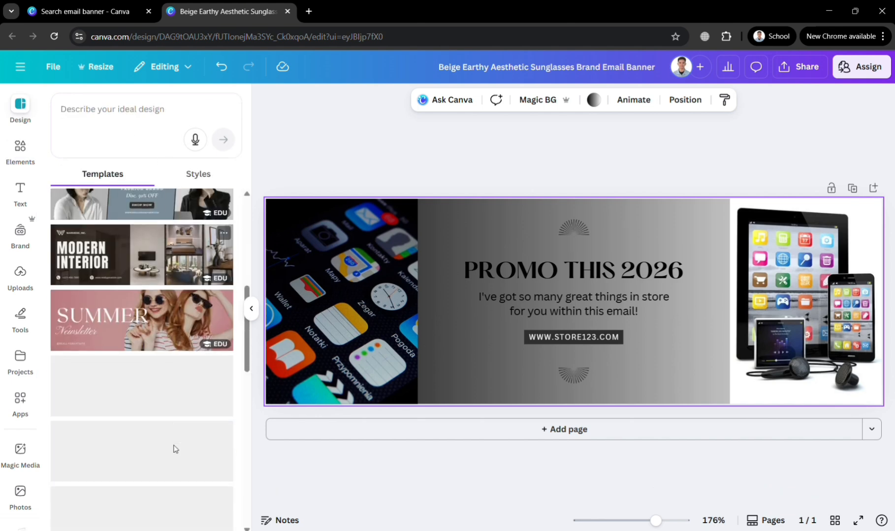
pyautogui.scroll(8, 177, 423)
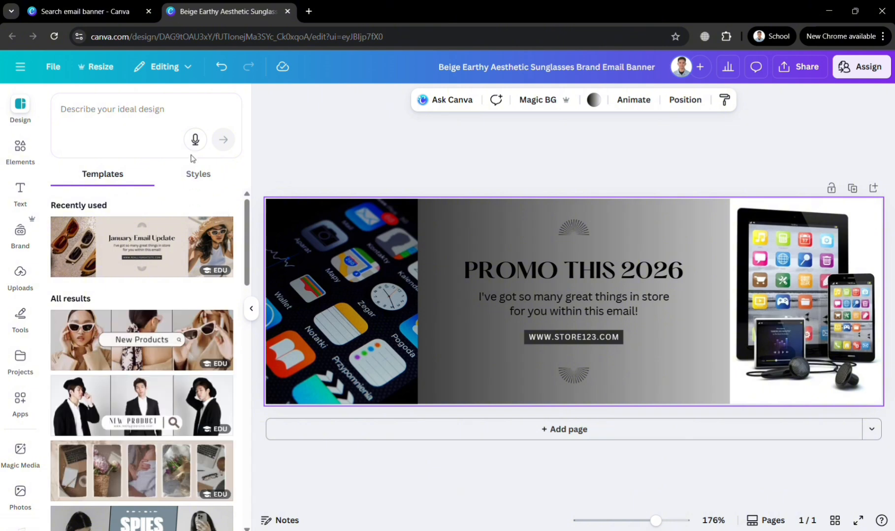
pyautogui.click(201, 175)
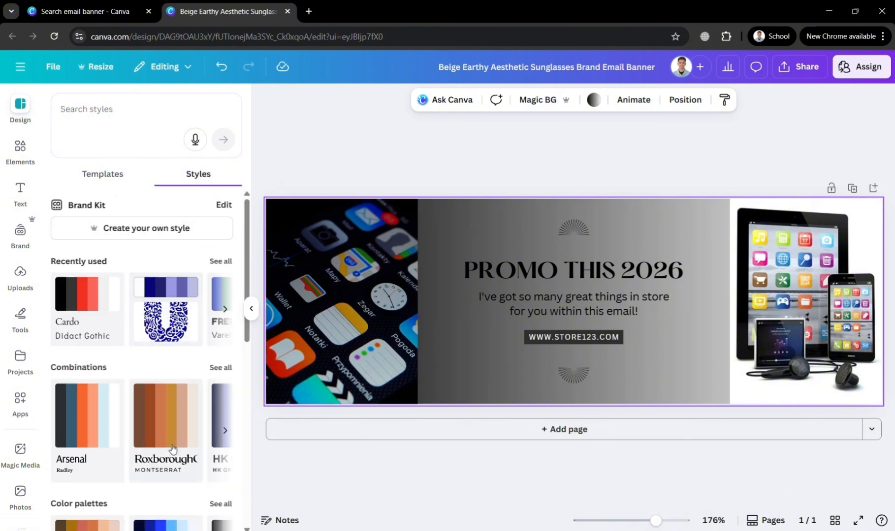
pyautogui.scroll(-2, 172, 448)
pyautogui.click(170, 363)
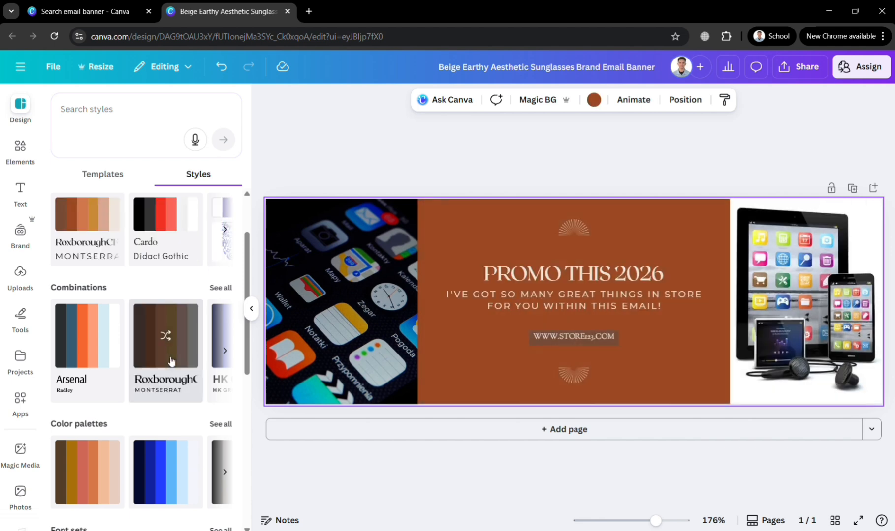
pyautogui.click(58, 366)
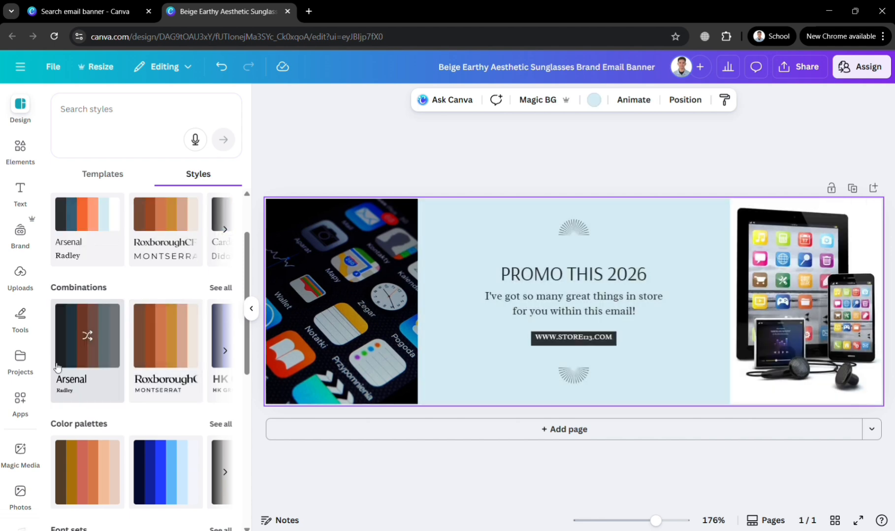
pyautogui.click(226, 353)
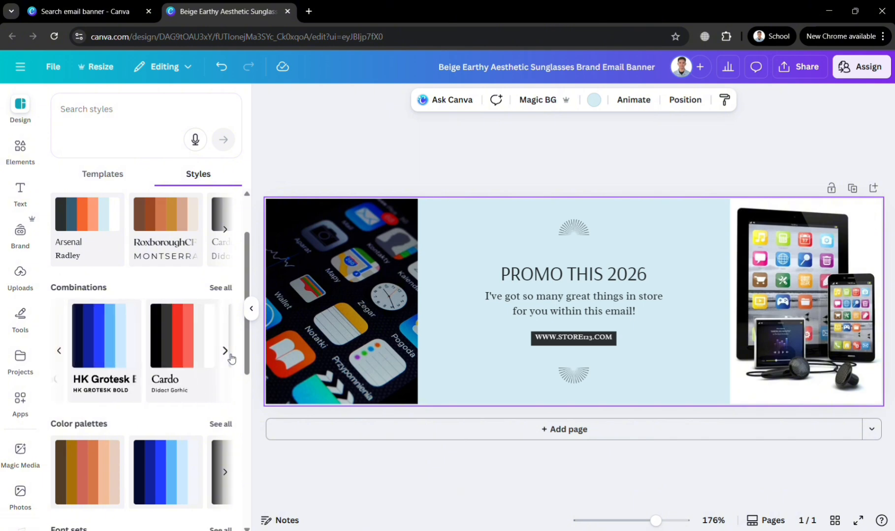
pyautogui.click(74, 344)
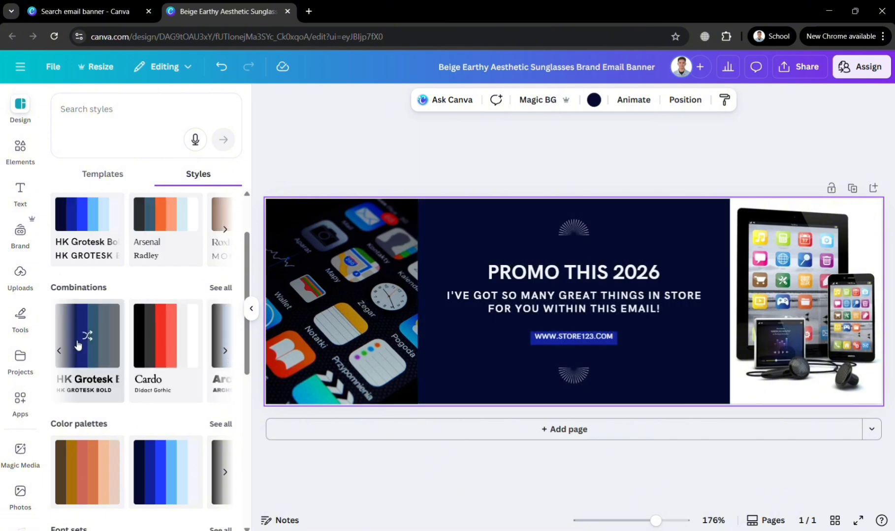
# Apply the Cardo combination and shuffle its colours until the centre panel is red
pyautogui.click(154, 346)
pyautogui.click(154, 346)
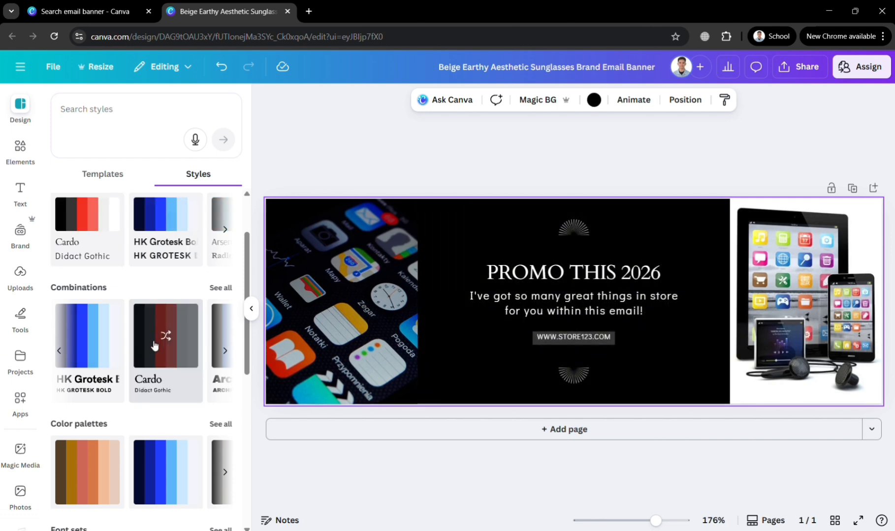
pyautogui.click(154, 346)
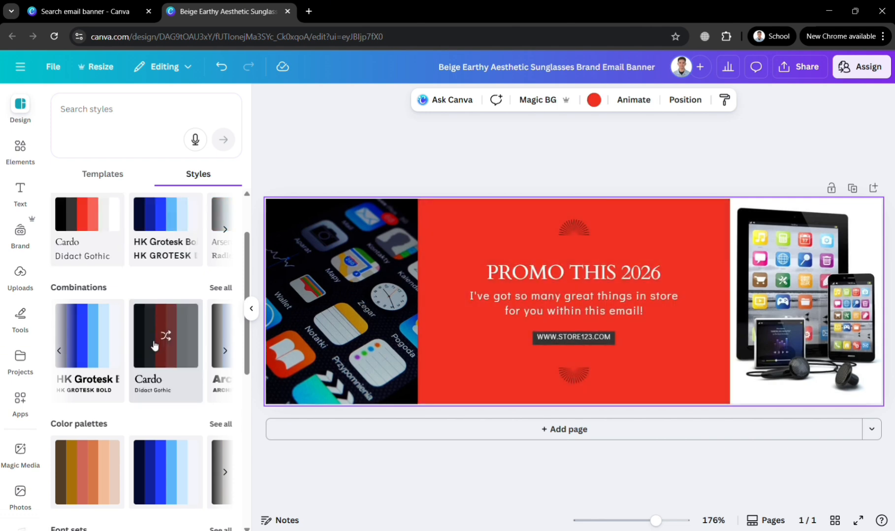
pyautogui.scroll(-7, 126, 466)
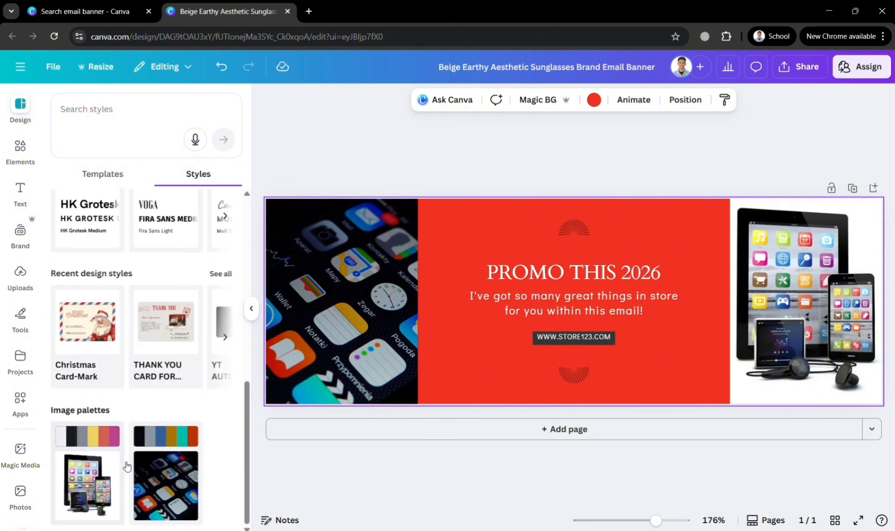
pyautogui.scroll(8, 126, 467)
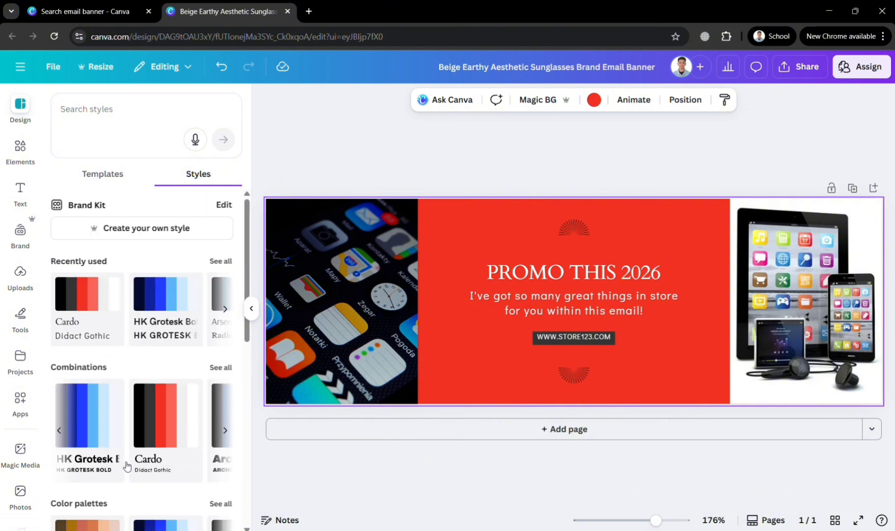
# Add a 'GET YOURS NOW' subheading and place it beneath the web address
pyautogui.click(26, 192)
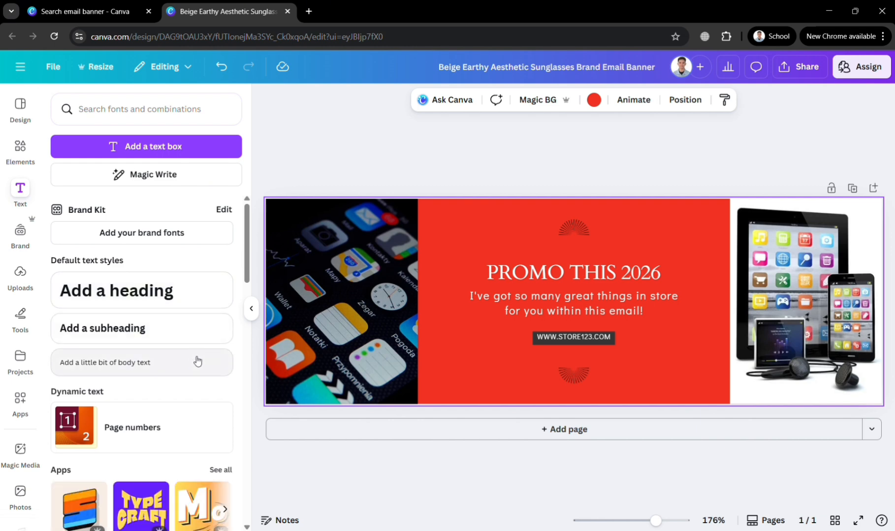
pyautogui.click(177, 341)
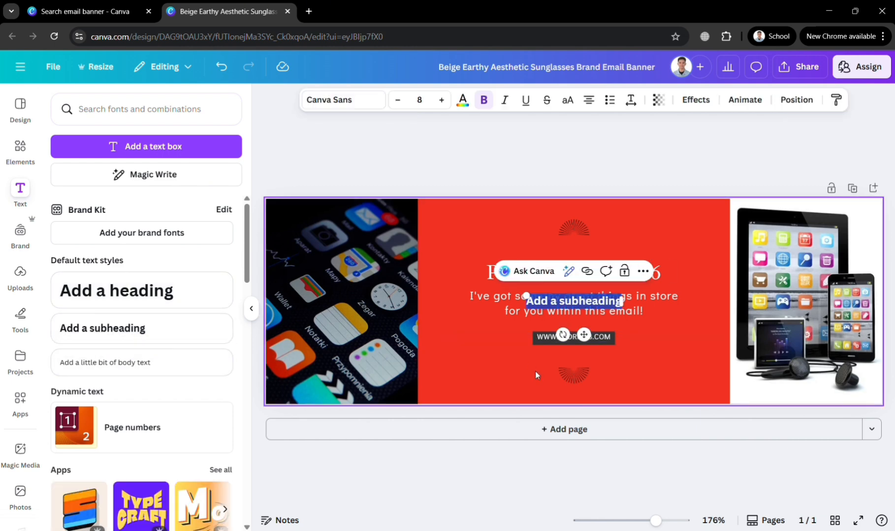
pyautogui.write('GET Y')
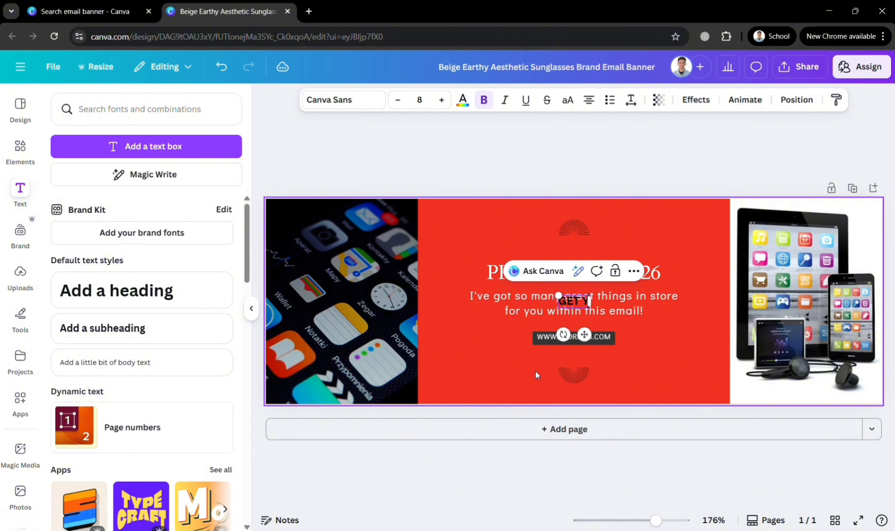
pyautogui.write('OURS')
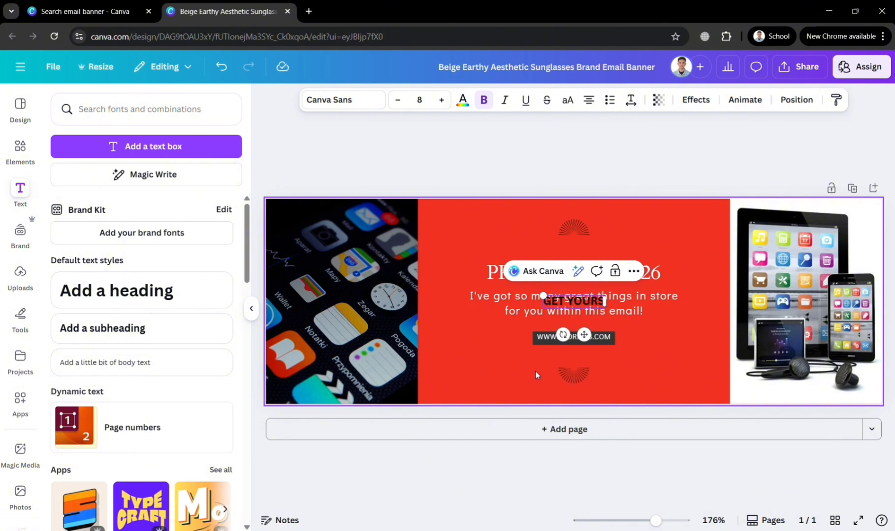
pyautogui.write(' NOW')
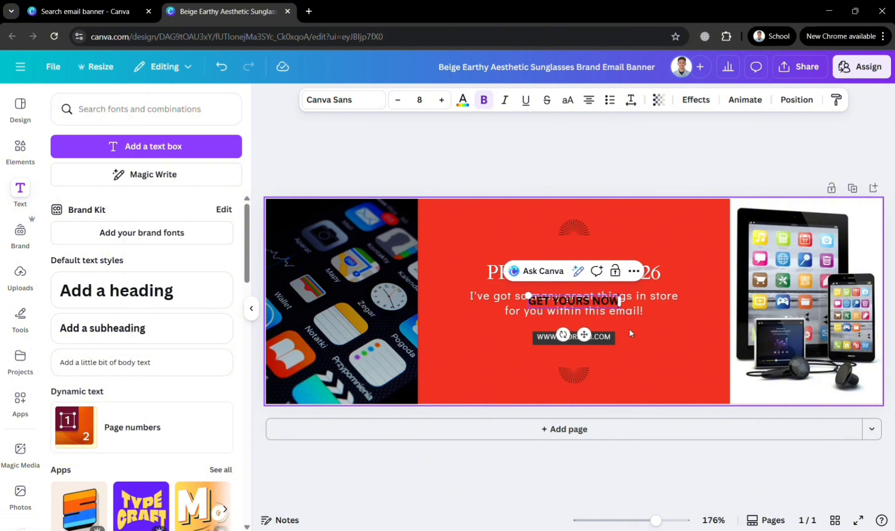
pyautogui.moveTo(585, 355); pyautogui.dragTo(584, 398)
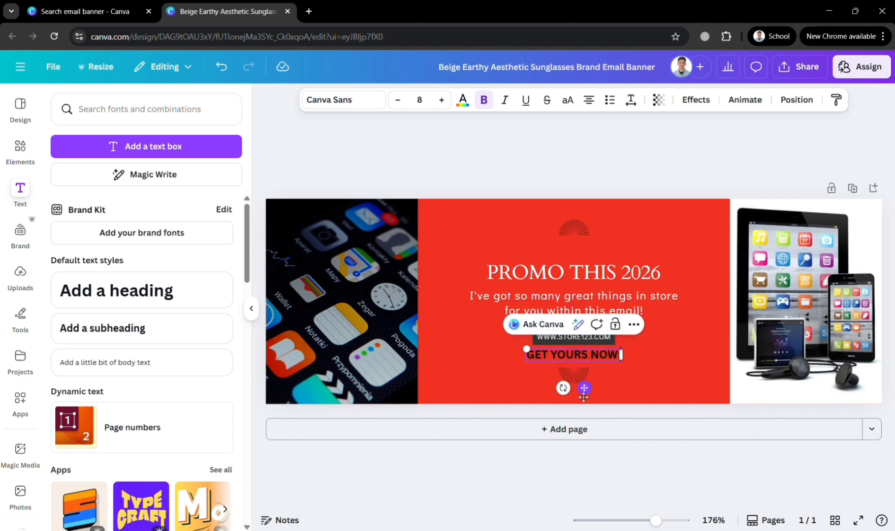
pyautogui.click(664, 387)
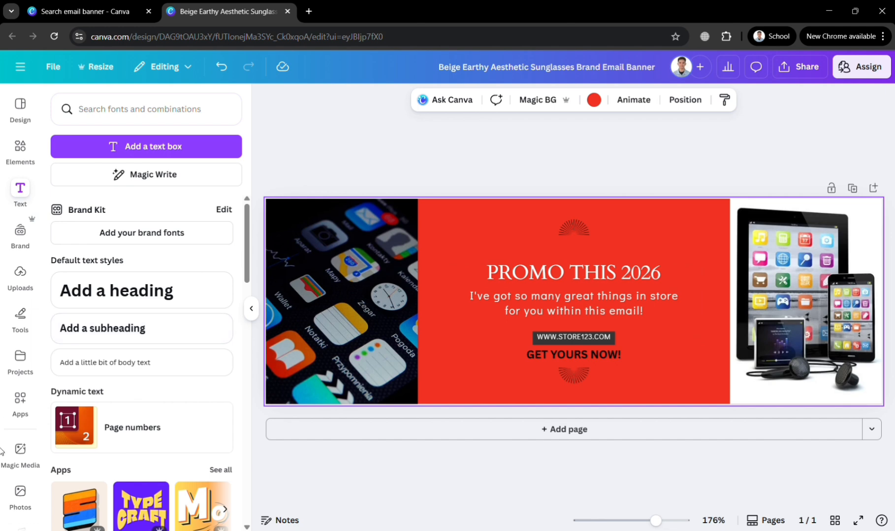
# Browse the Uploads, Brand and Text panels, then replace the 'gadgets' element search with Square shapes
pyautogui.click(16, 269)
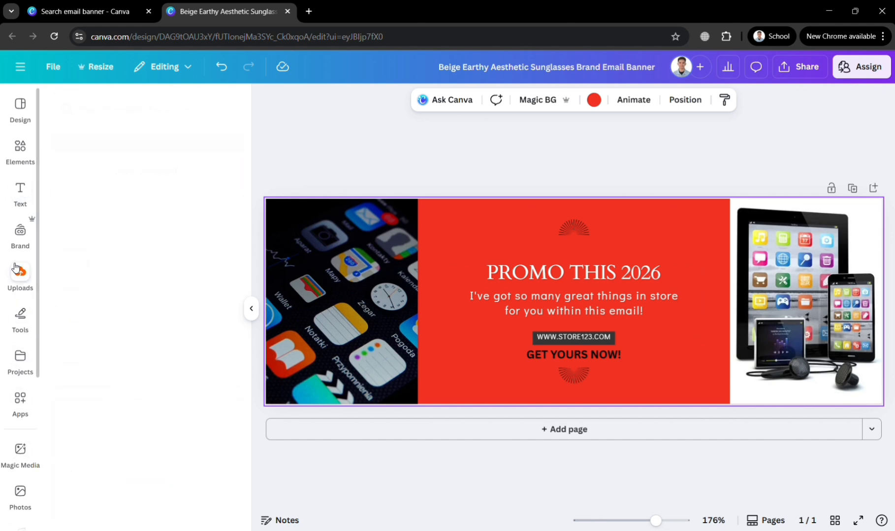
pyautogui.click(17, 242)
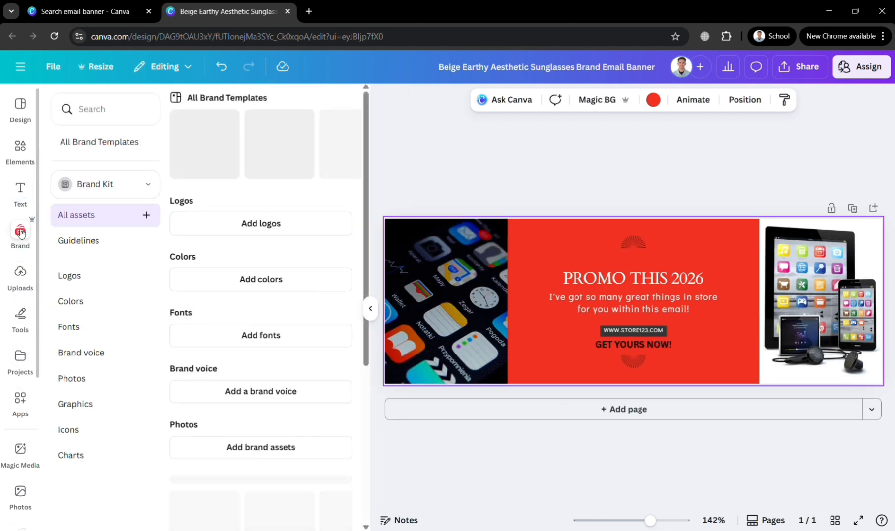
pyautogui.click(23, 197)
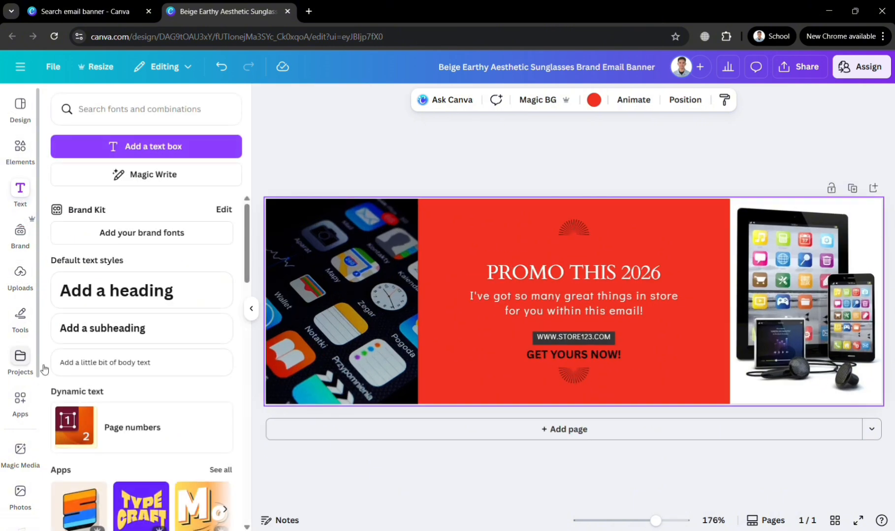
pyautogui.click(20, 148)
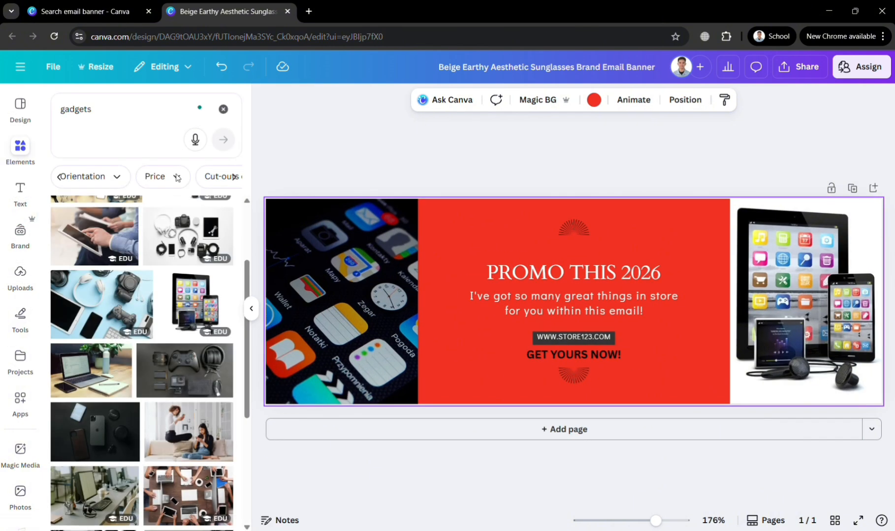
pyautogui.click(223, 110)
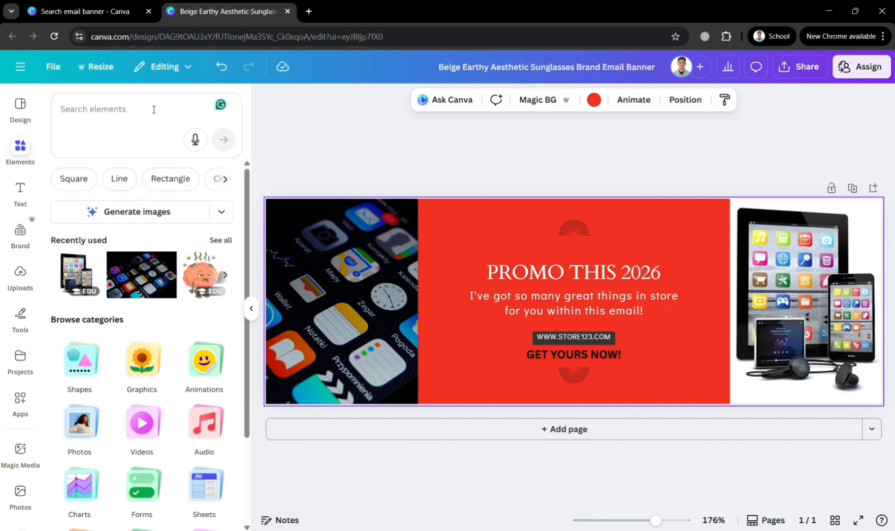
pyautogui.click(73, 179)
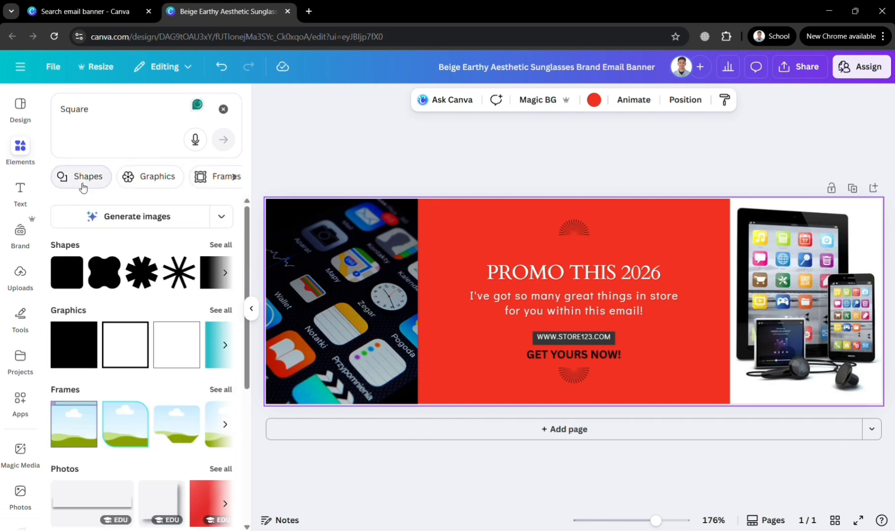
pyautogui.click(342, 127)
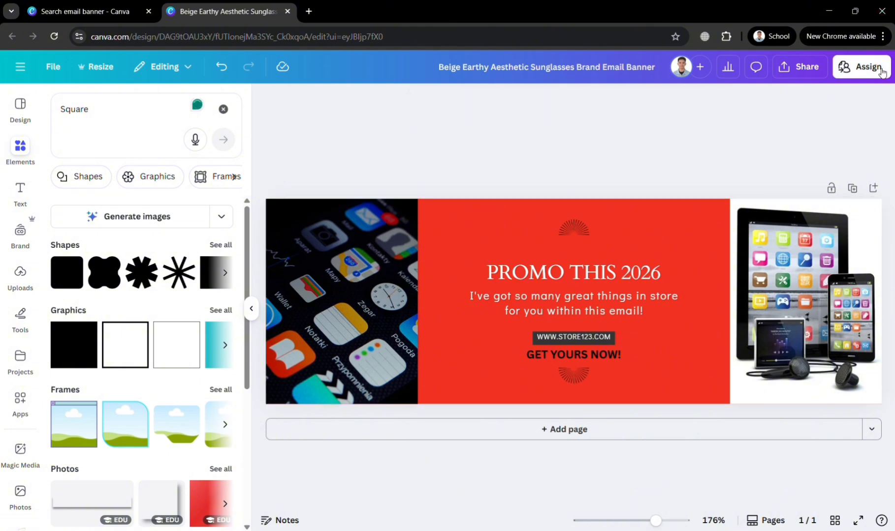
# Change the design title from the sunglasses template name to 'EMAIL BANNER'
pyautogui.keyDown('ctrl'); pyautogui.scroll(5, 825, 89); pyautogui.keyUp('ctrl')
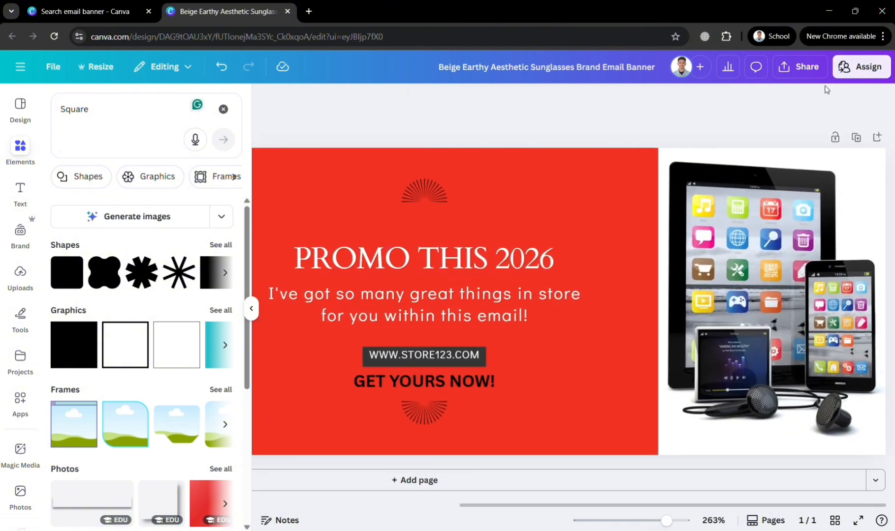
pyautogui.click(613, 59)
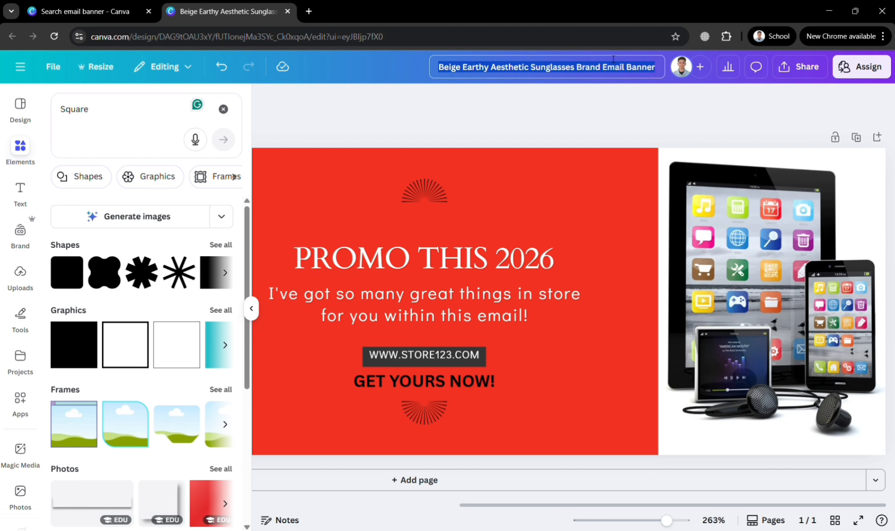
pyautogui.write('EMAIL')
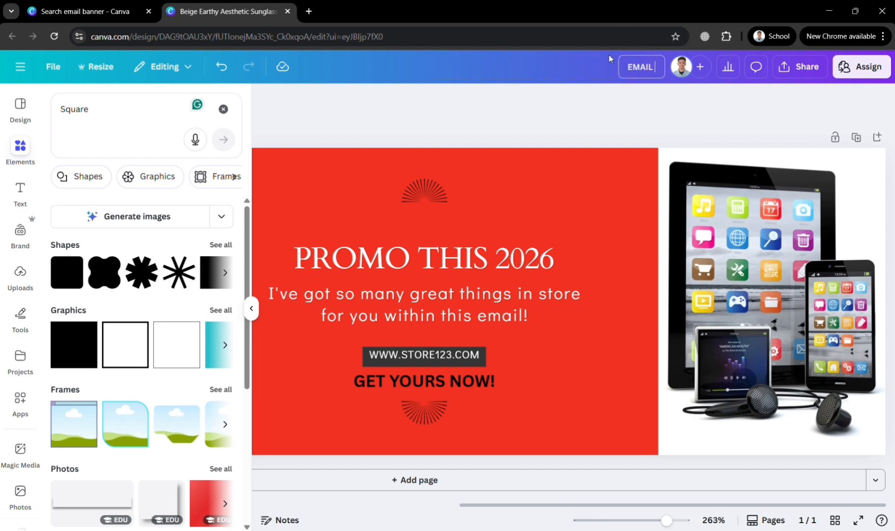
pyautogui.write(' BANNER')
pyautogui.click(665, 126)
pyautogui.scroll(4, 707, 74)
pyautogui.hscroll(2, 707, 74)
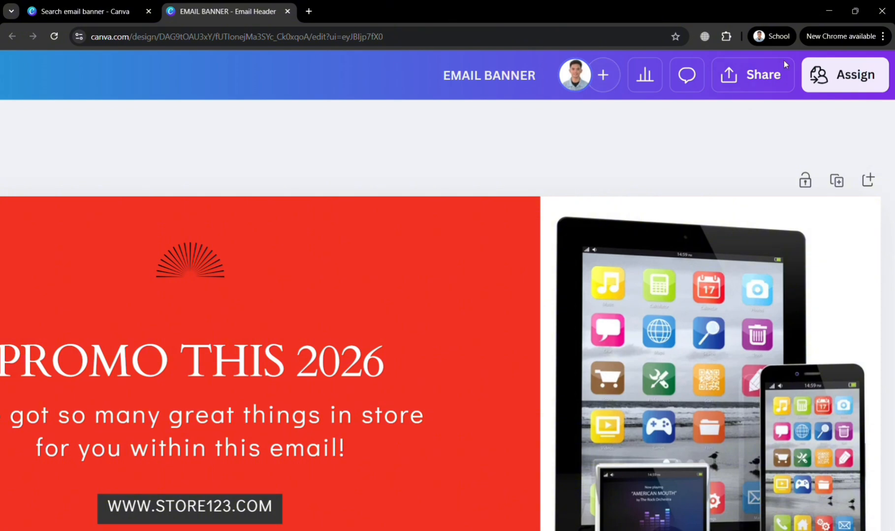
pyautogui.click(720, 80)
pyautogui.scroll(-4, 718, 79)
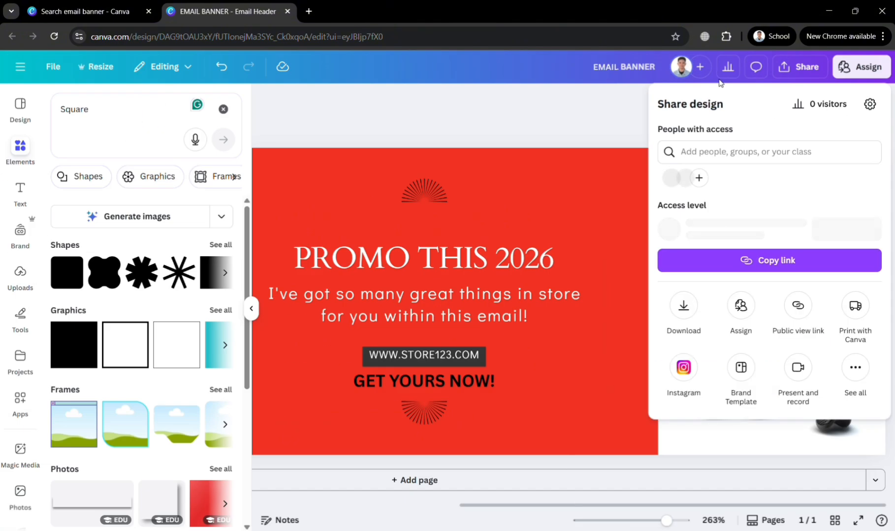
pyautogui.click(683, 309)
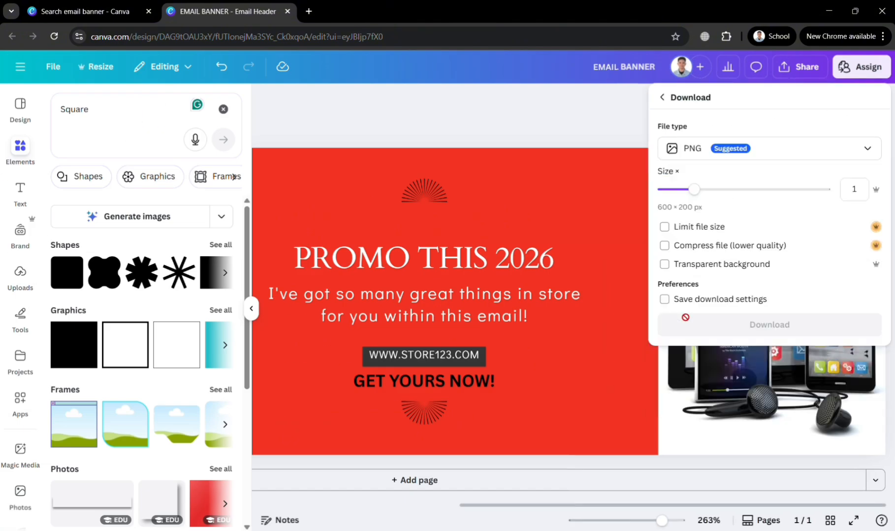
pyautogui.click(776, 152)
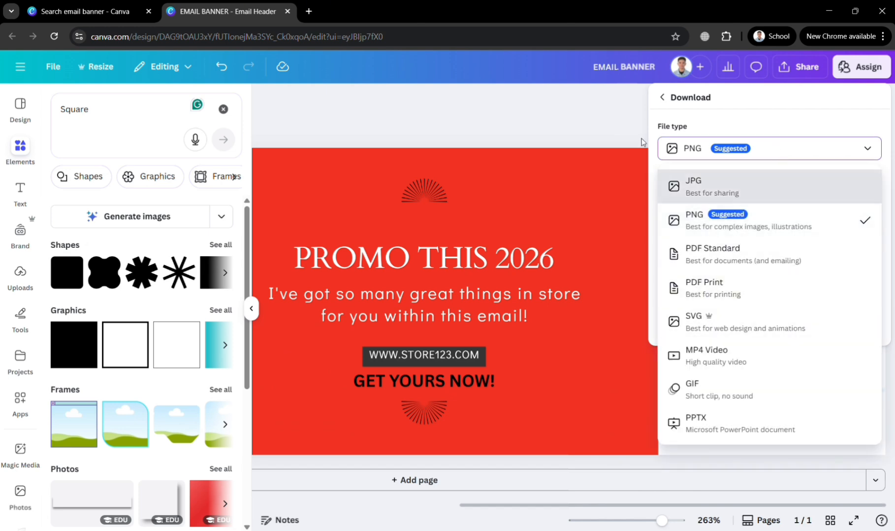
pyautogui.click(615, 116)
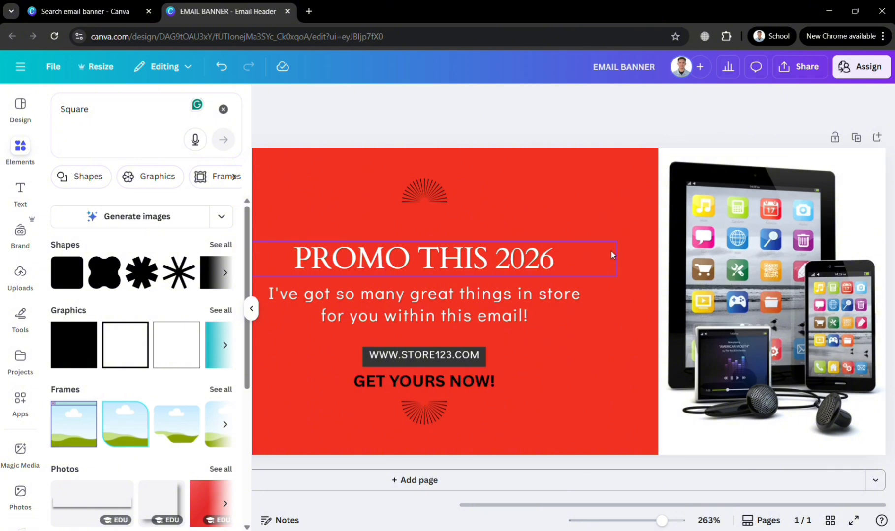
pyautogui.hotkey('ctrl', '-')
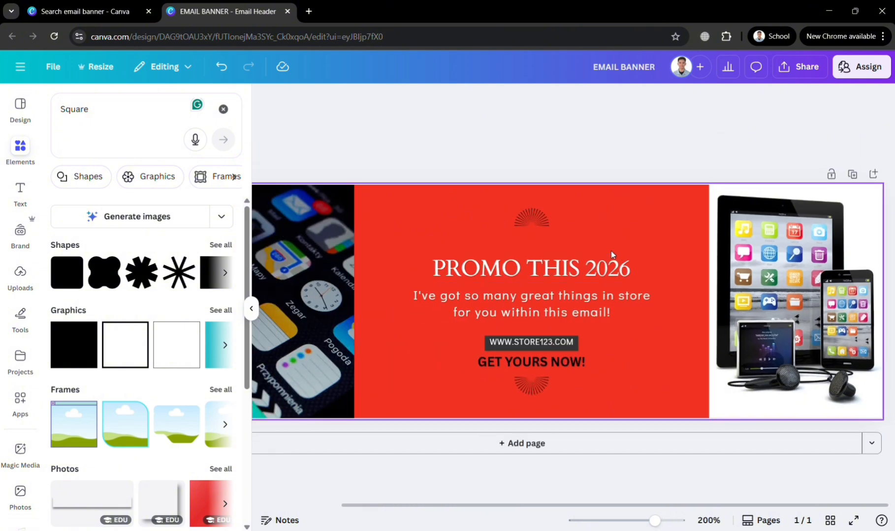
pyautogui.scroll(-3, 611, 251)
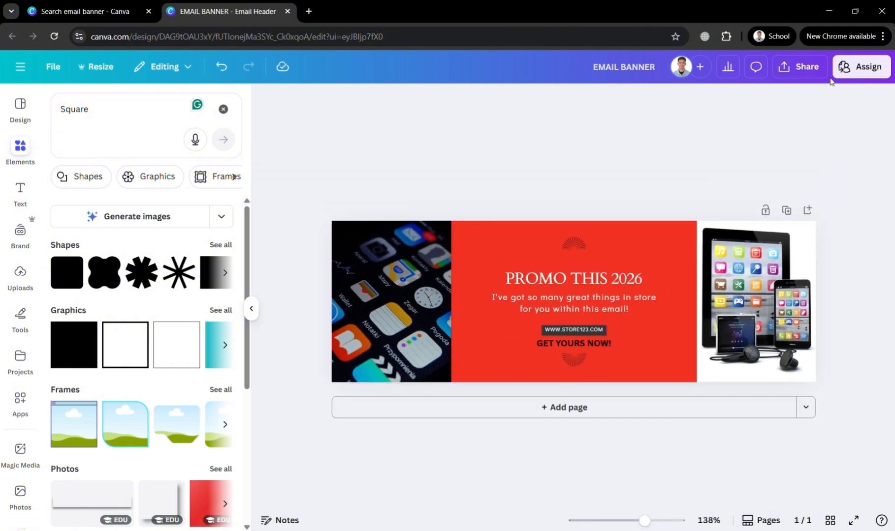